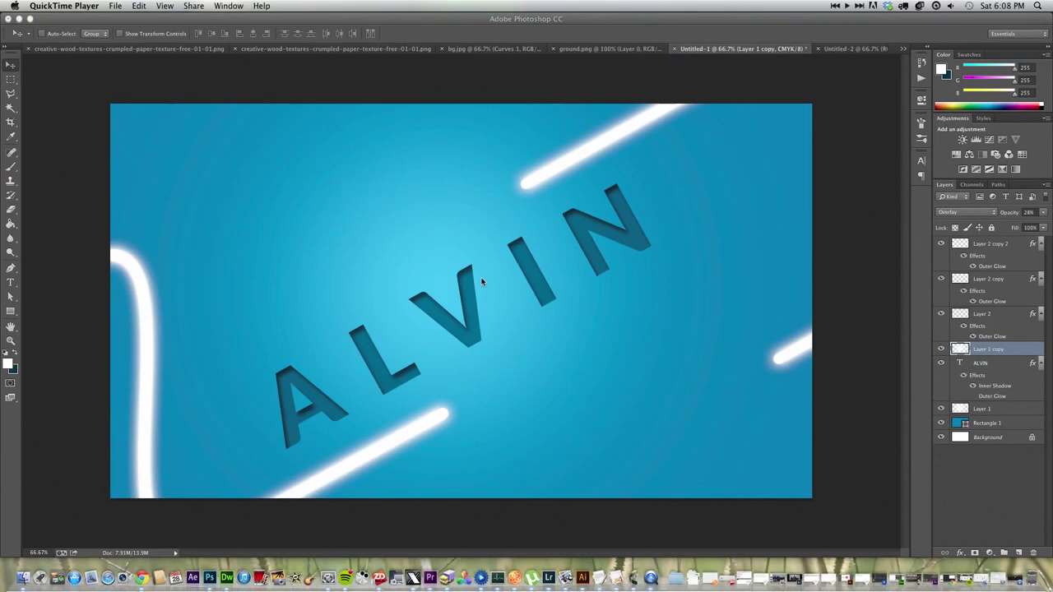
# Create a new 1920 × 1080 px, 300 ppi document with a white background.
pyautogui.click(99, 77)
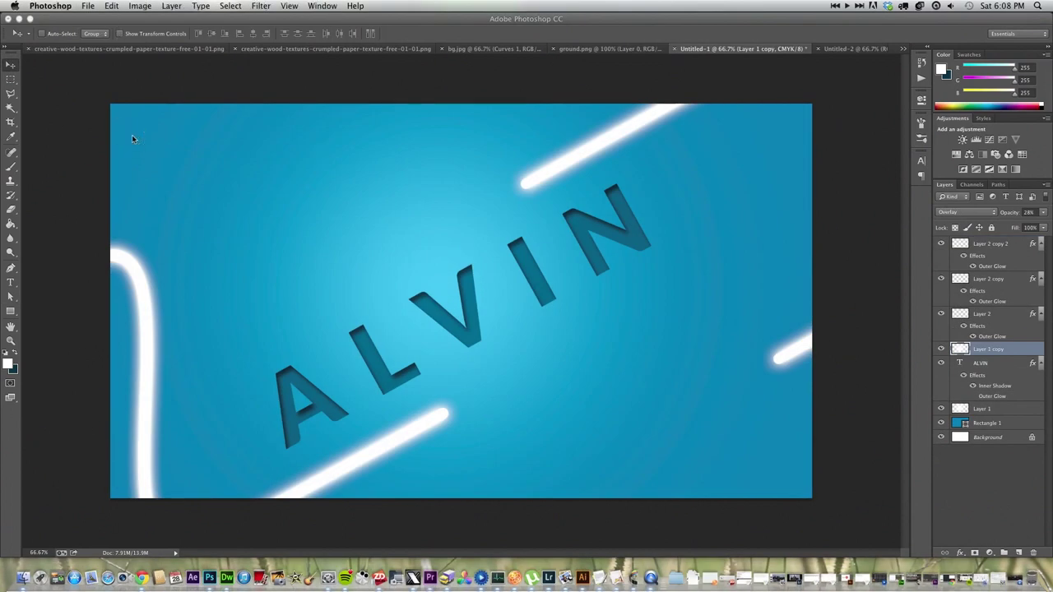
pyautogui.click(88, 6)
pyautogui.click(244, 102)
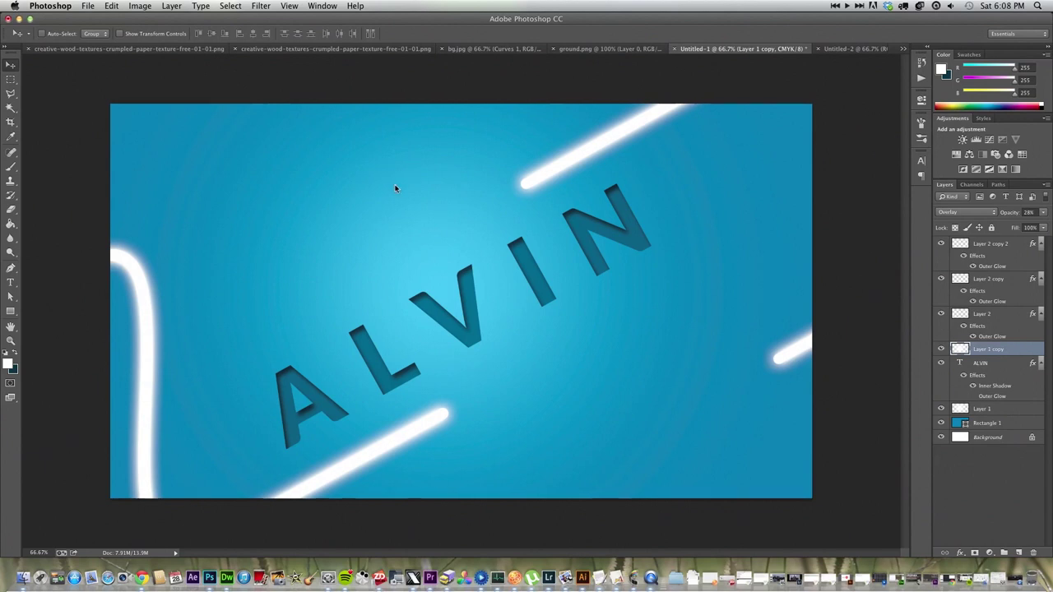
pyautogui.press('super+n')
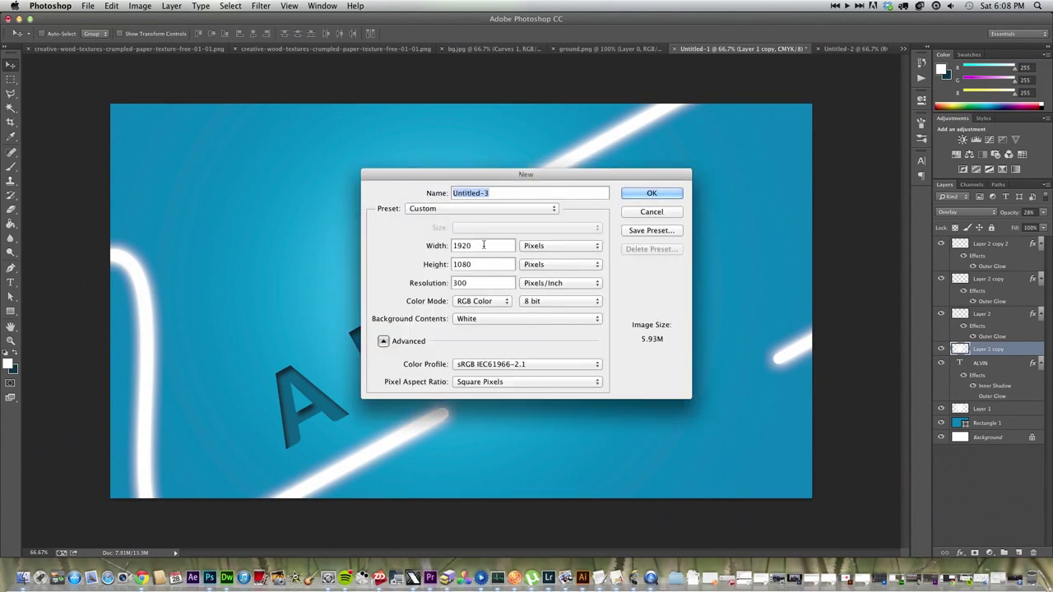
pyautogui.doubleClick(484, 245)
pyautogui.write('1920')
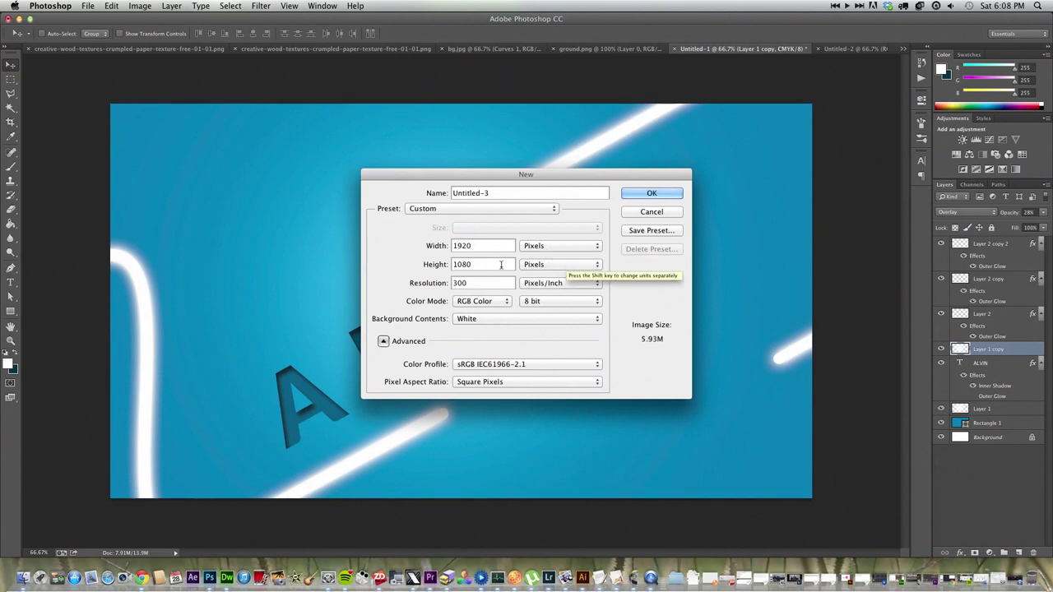
pyautogui.doubleClick(501, 264)
pyautogui.write('10')
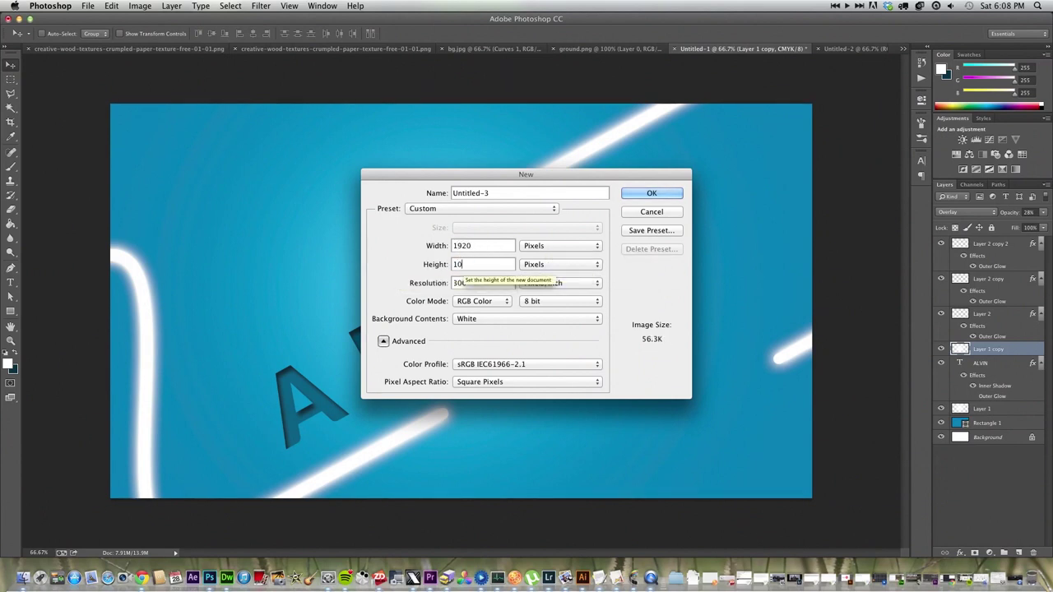
pyautogui.write('80')
pyautogui.press('Tab')
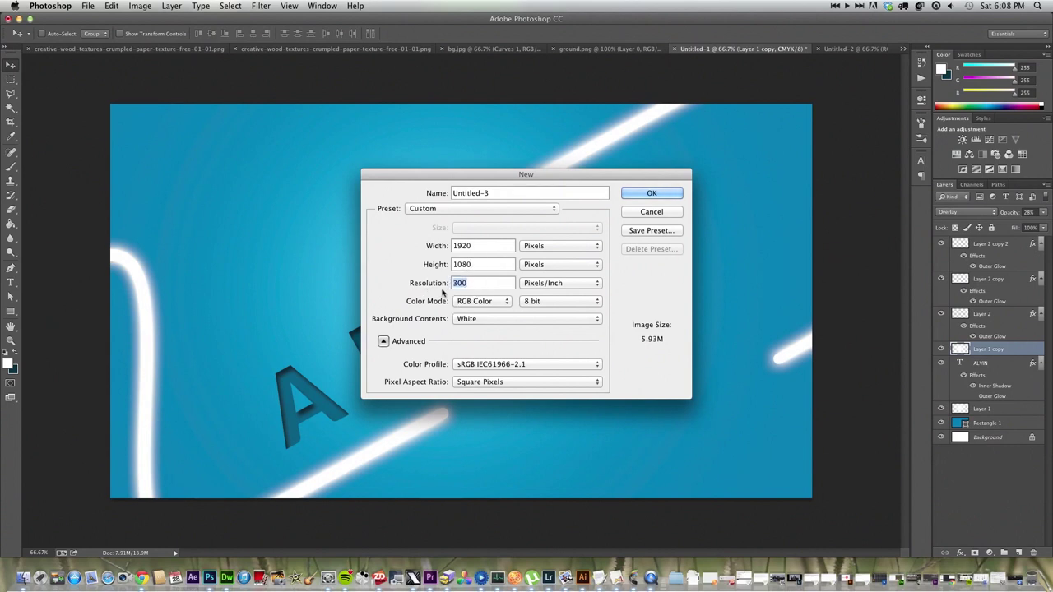
pyautogui.write('300')
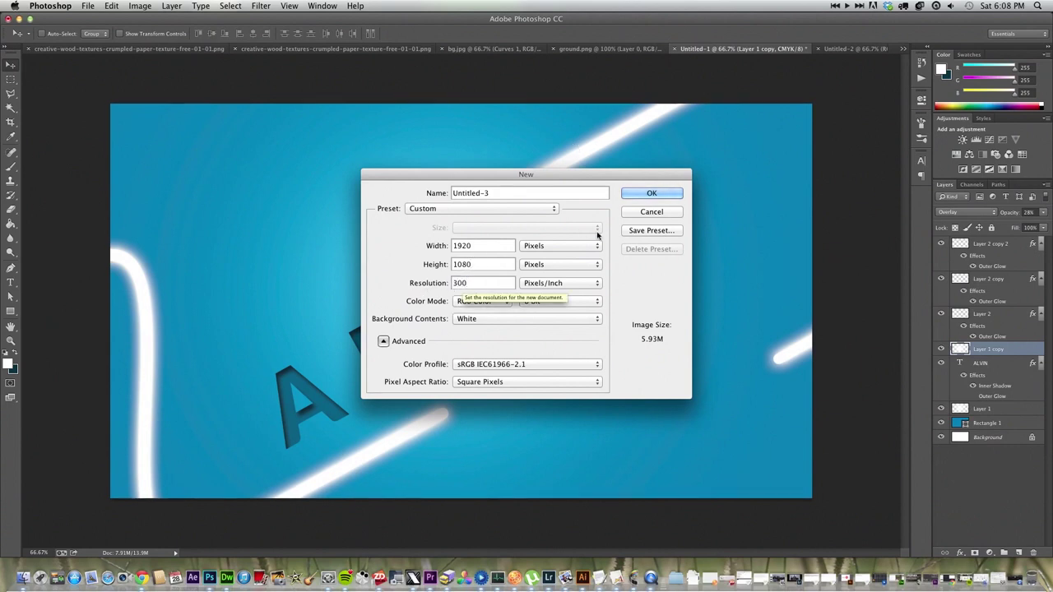
pyautogui.click(641, 198)
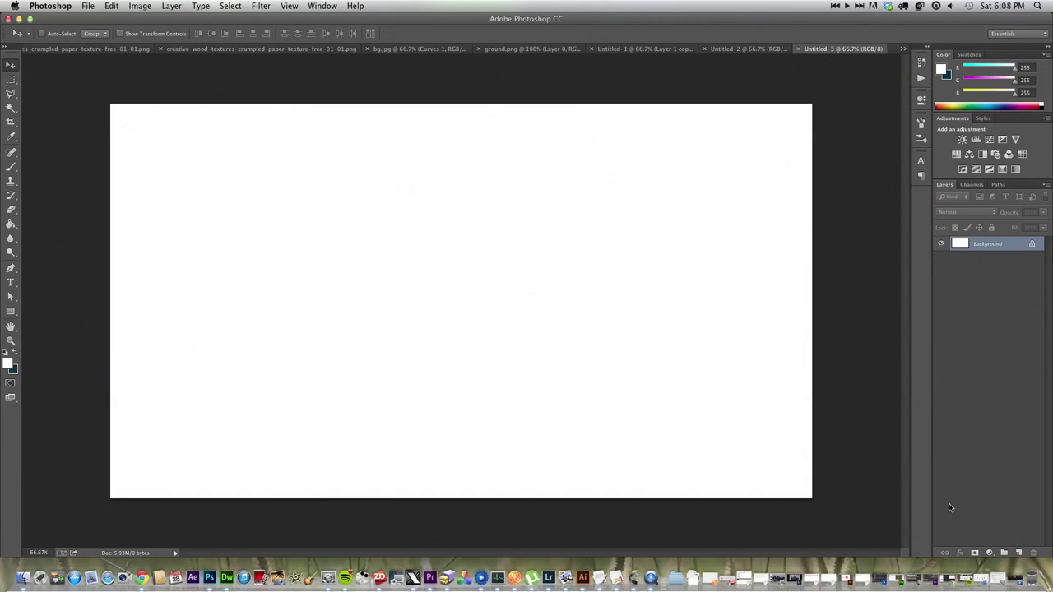
# Add a new layer and set the foreground colour to blue #096dac.
pyautogui.click(1019, 553)
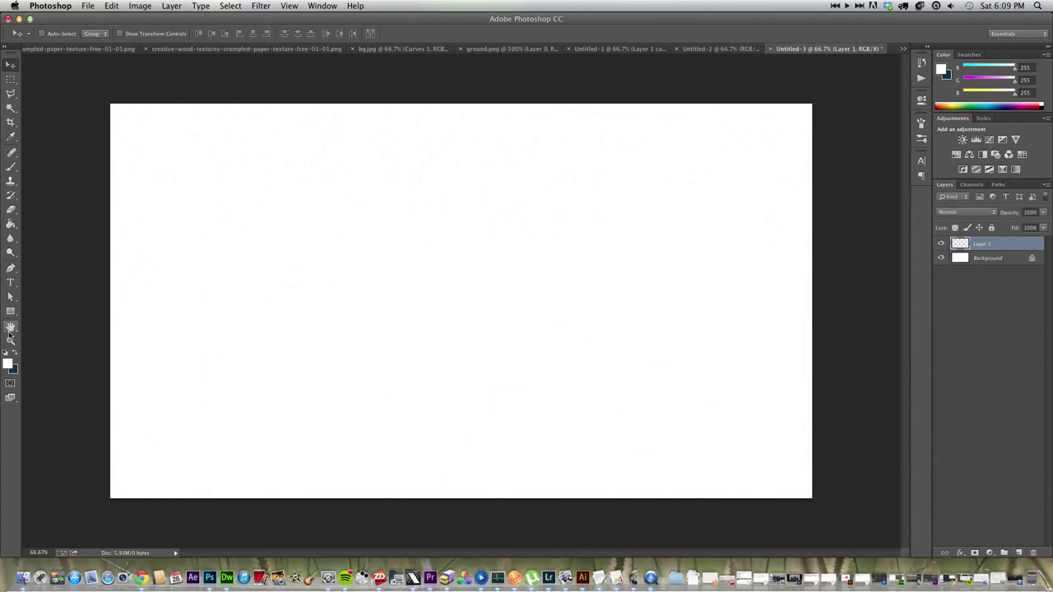
pyautogui.click(8, 364)
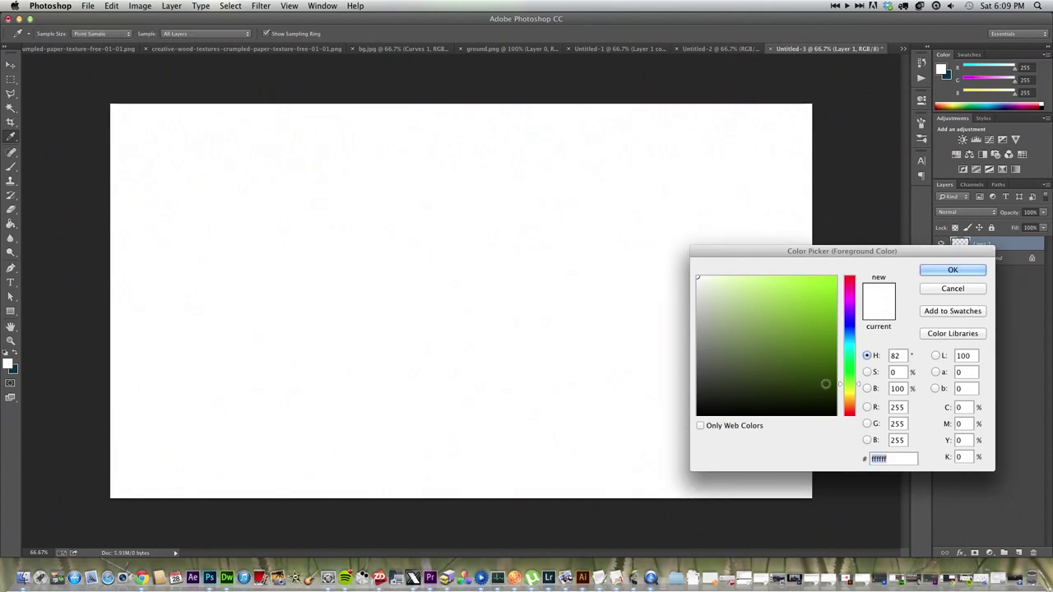
pyautogui.click(850, 335)
pyautogui.moveTo(848, 331); pyautogui.dragTo(829, 321)
pyautogui.click(827, 306)
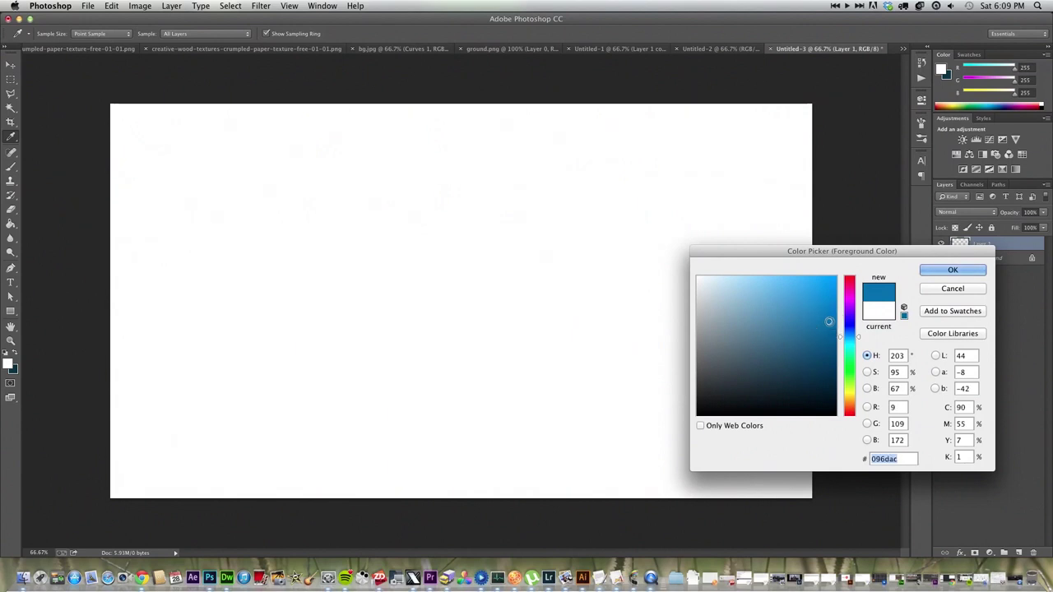
pyautogui.click(955, 275)
# Fill the new Layer 1 with the blue using the Paint Bucket.
pyautogui.click(10, 223)
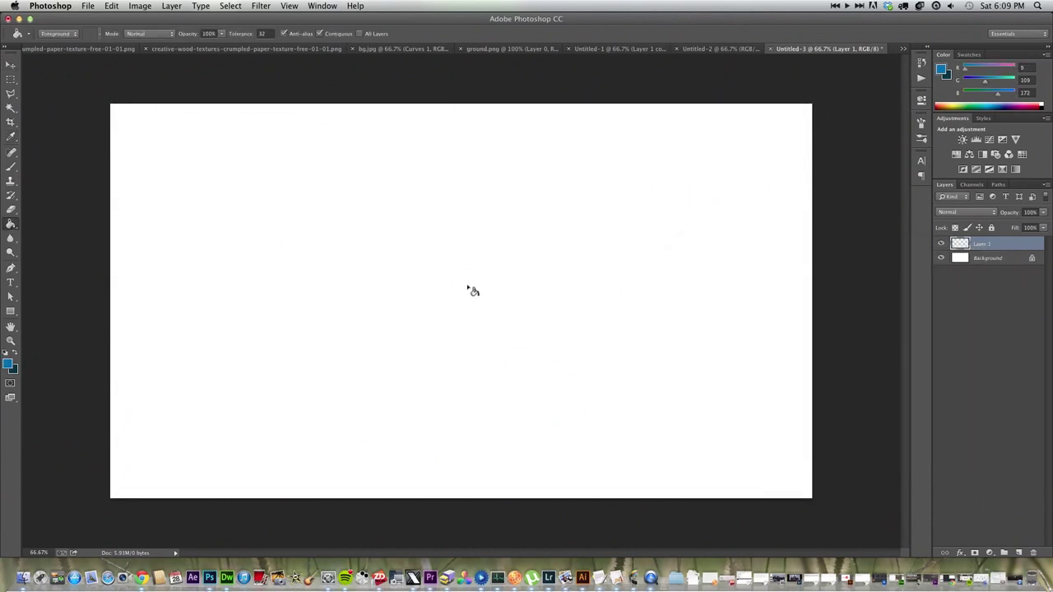
pyautogui.moveTo(11, 224); pyautogui.dragTo(74, 231)
pyautogui.moveTo(10, 233)
pyautogui.mouseDown()
pyautogui.moveTo(66, 227)
pyautogui.moveTo(72, 237)
pyautogui.mouseUp()
pyautogui.click(440, 288)
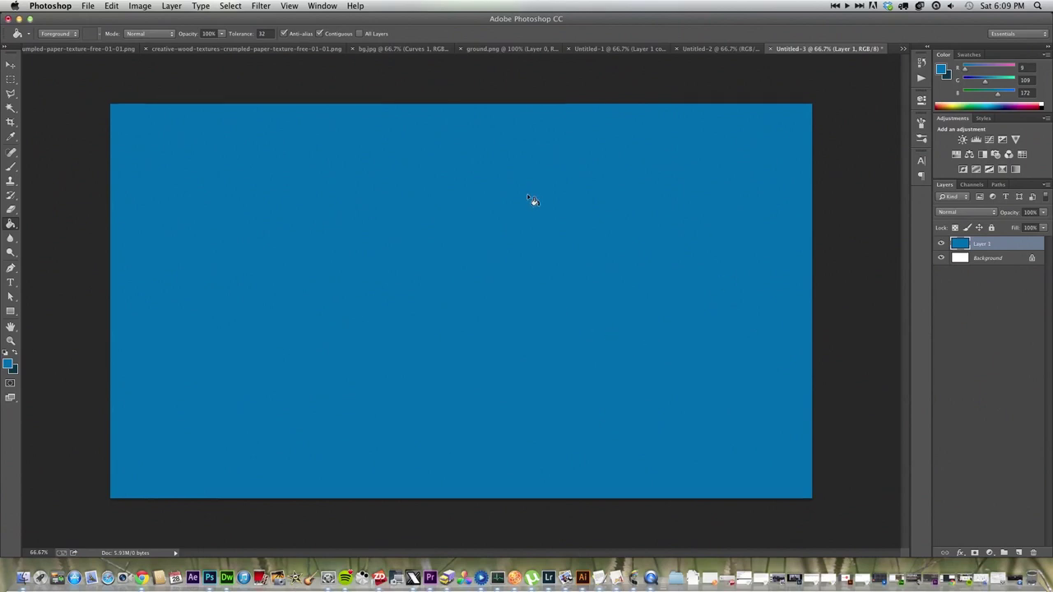
# Add Layer 2 and set up a 0%-hardness brush at a very large size.
pyautogui.click(1019, 553)
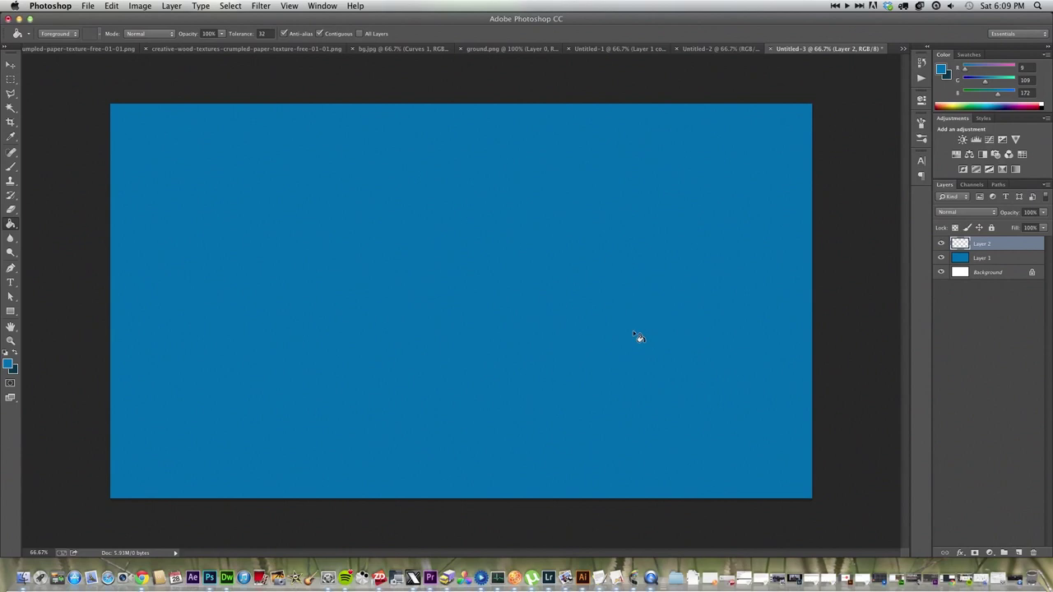
pyautogui.click(11, 169)
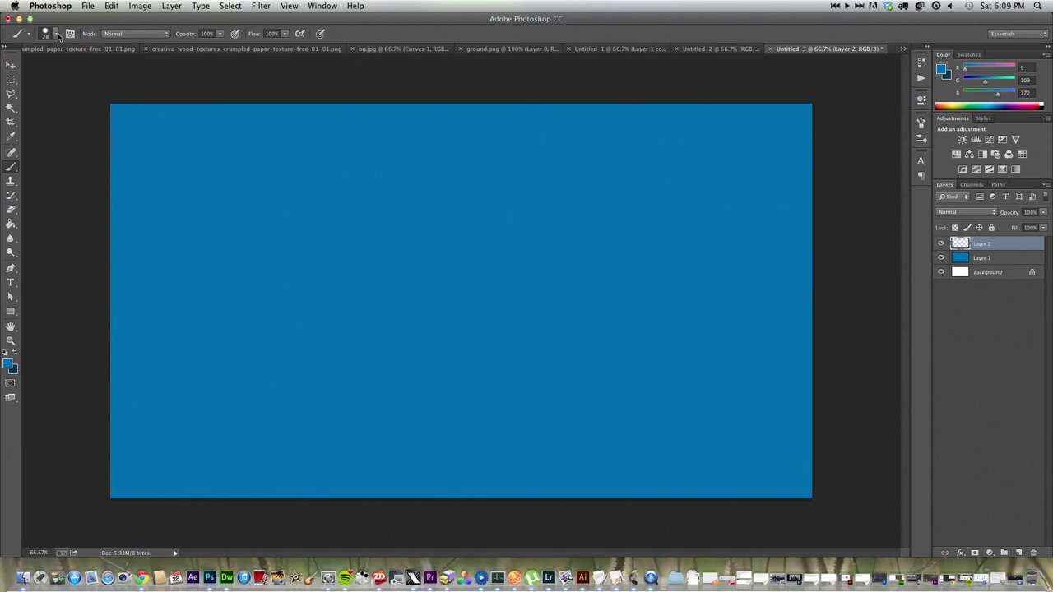
pyautogui.click(58, 35)
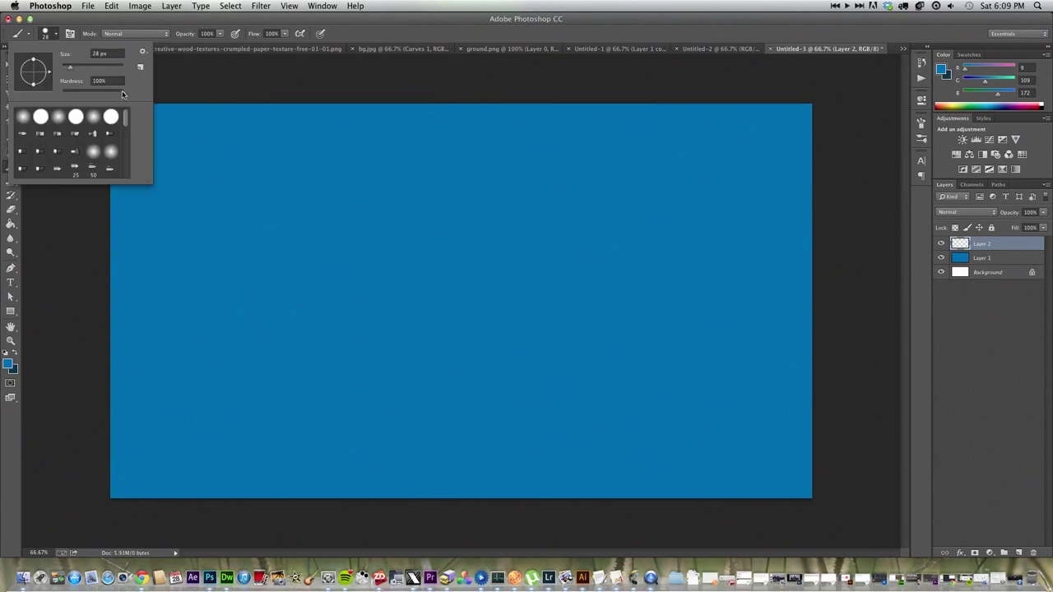
pyautogui.moveTo(123, 92)
pyautogui.mouseDown()
pyautogui.moveTo(54, 92)
pyautogui.moveTo(78, 69)
pyautogui.moveTo(119, 71)
pyautogui.mouseUp()
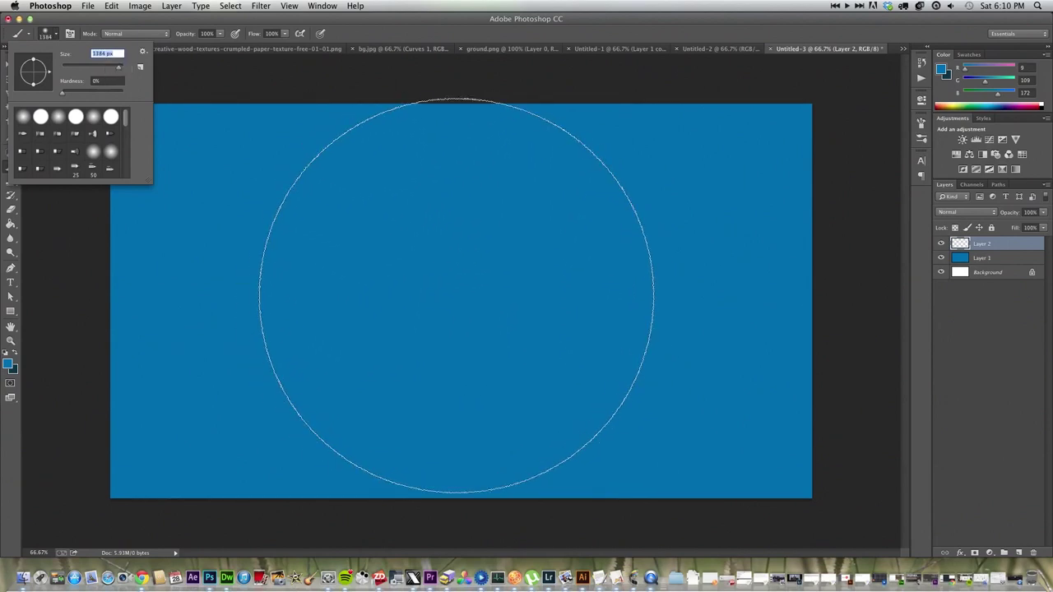
# Set the foreground to white and paint one 1384 px soft glow at the canvas centre.
pyautogui.click(10, 366)
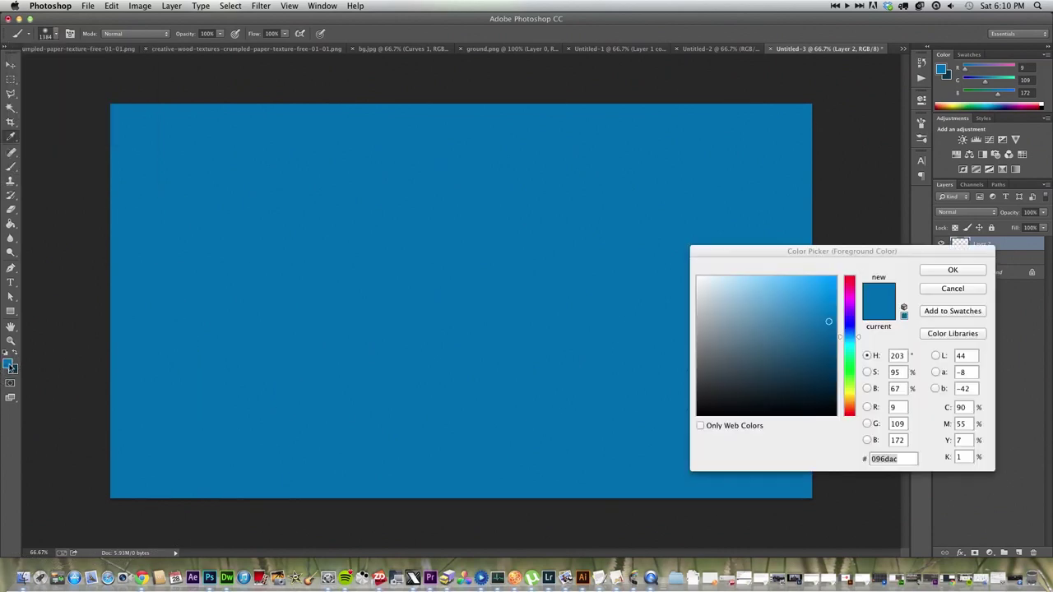
pyautogui.moveTo(711, 329); pyautogui.dragTo(691, 269)
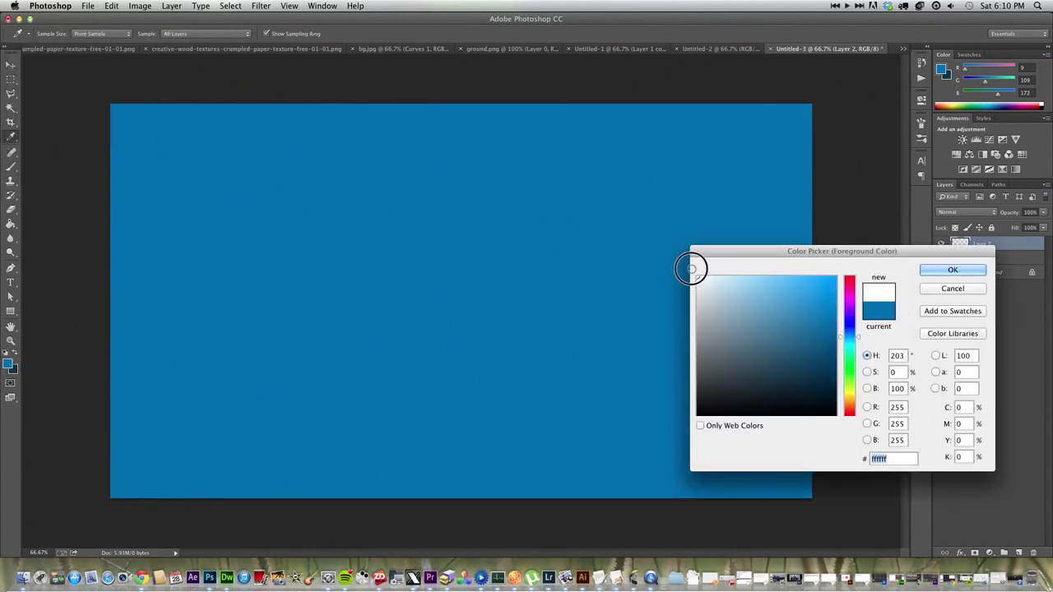
pyautogui.click(925, 269)
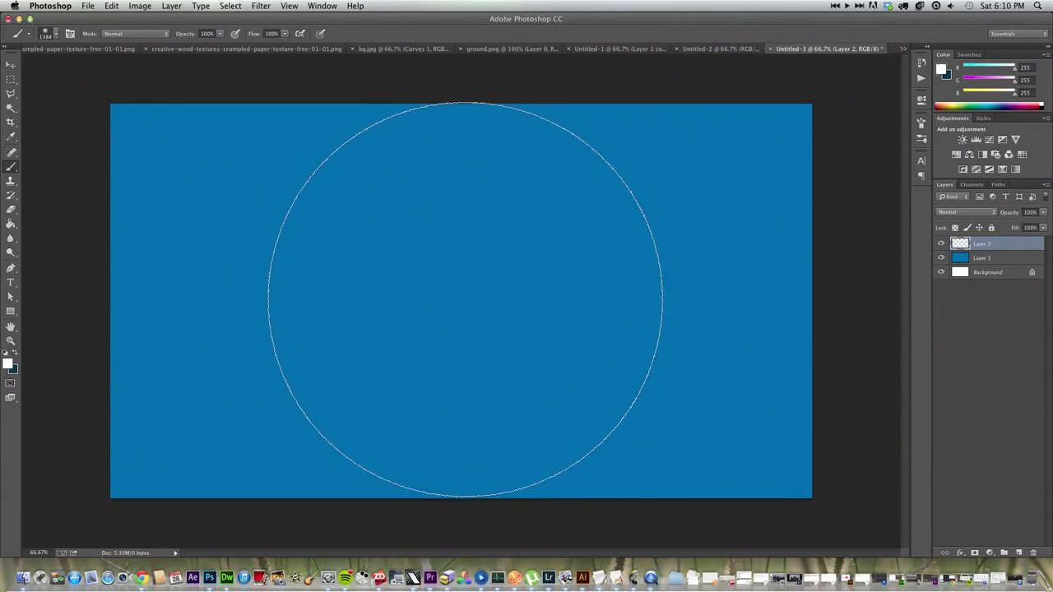
pyautogui.click(465, 299)
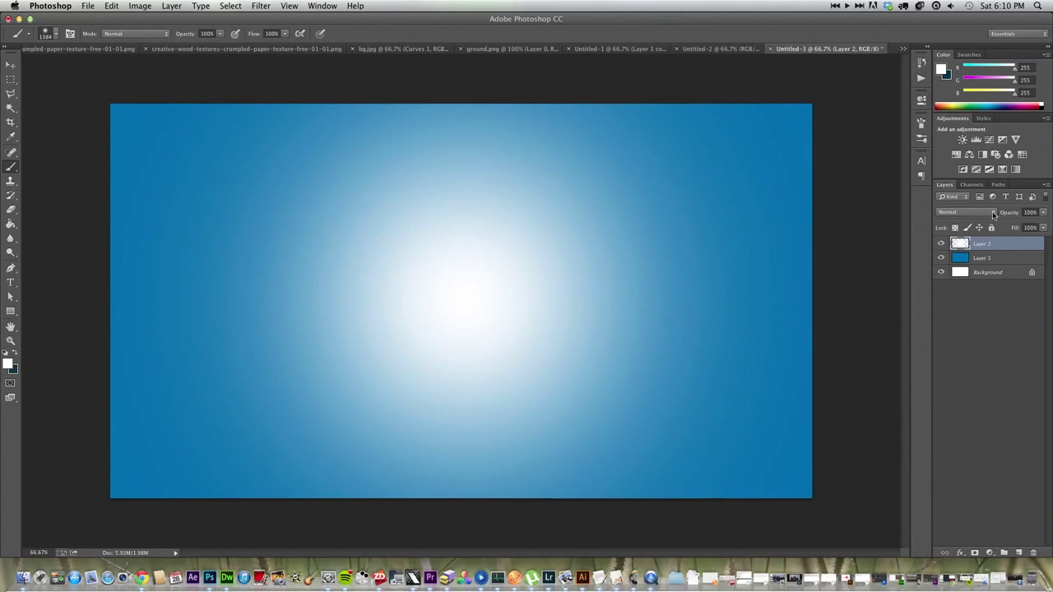
# Change Layer 2's blend mode from Normal to Soft Light.
pyautogui.click(992, 214)
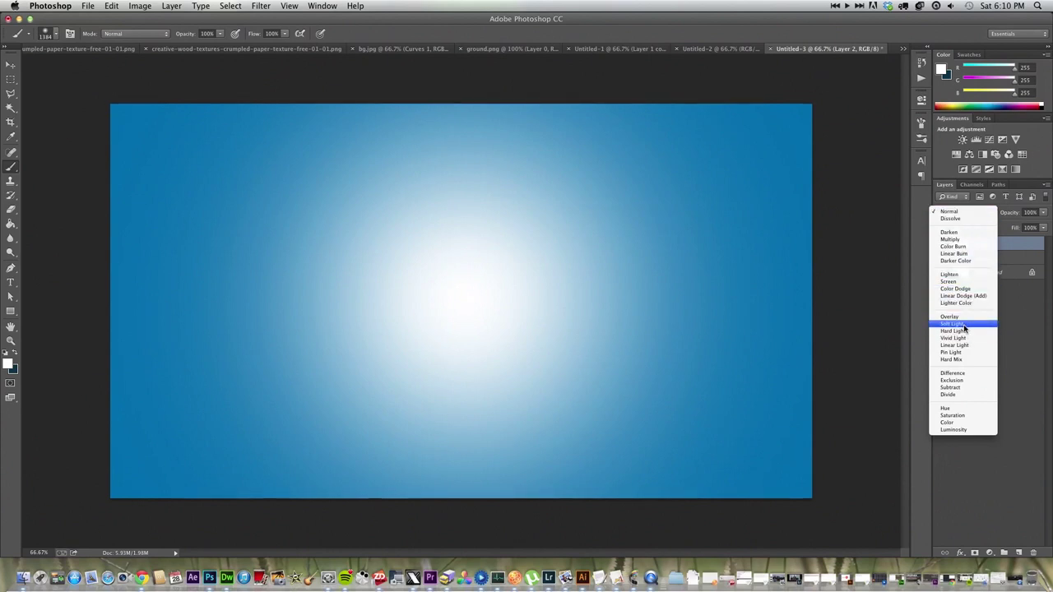
pyautogui.click(1025, 338)
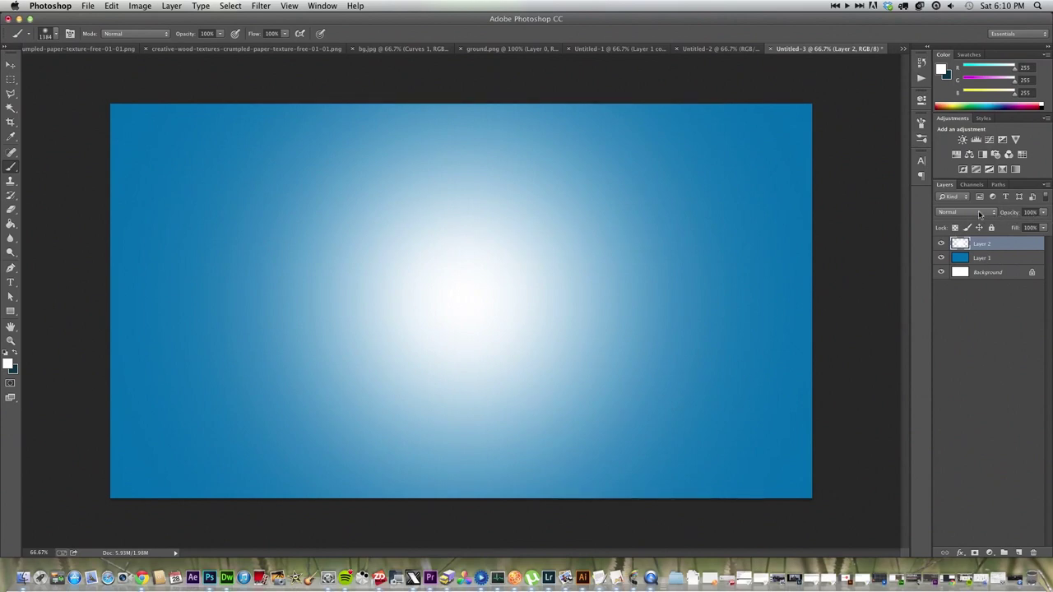
pyautogui.click(979, 213)
pyautogui.click(977, 212)
pyautogui.click(974, 210)
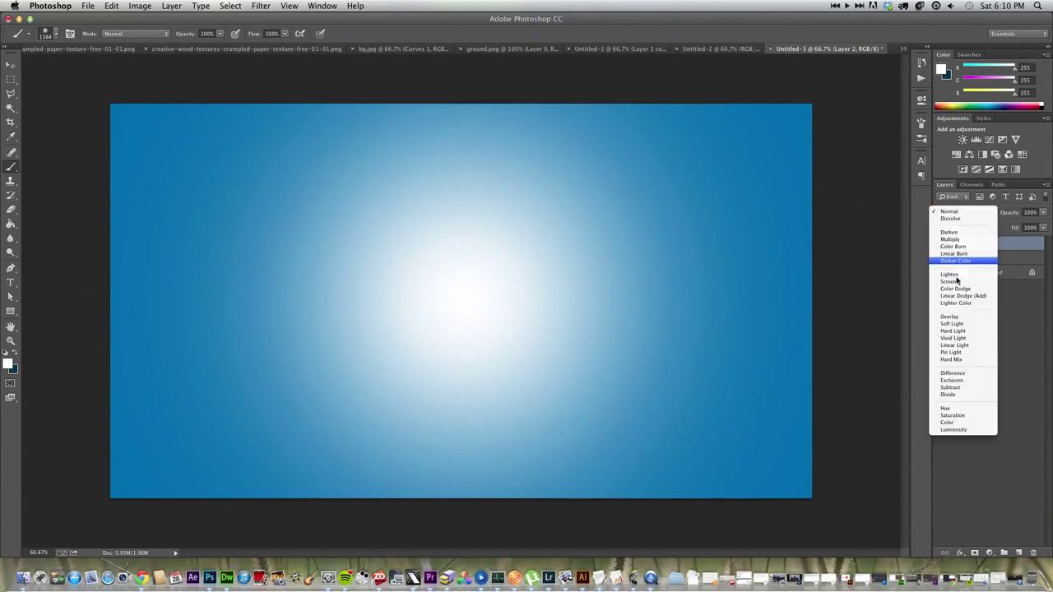
pyautogui.click(953, 325)
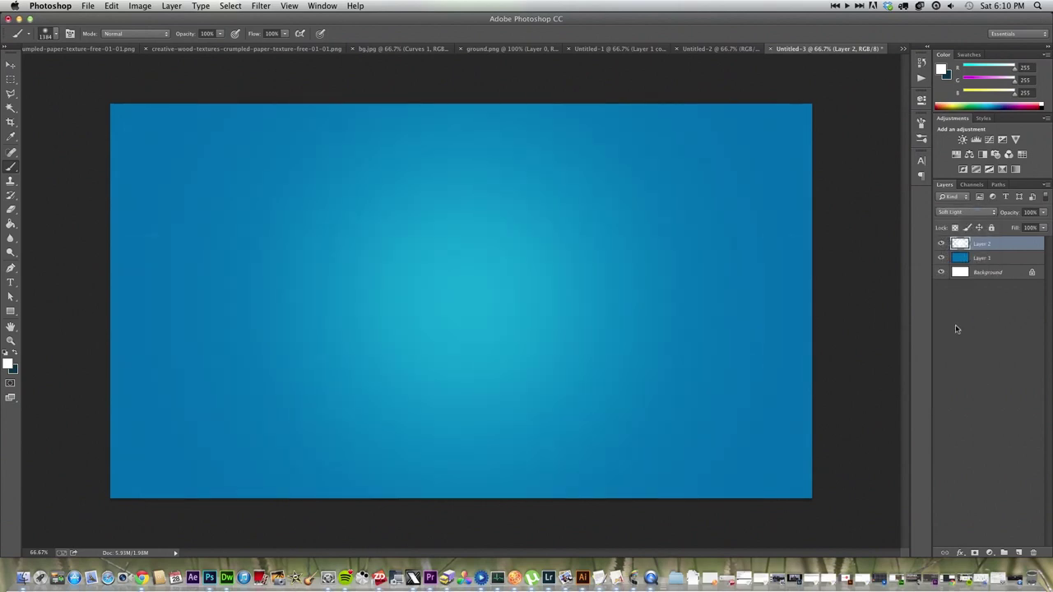
# Type the spaced white word 'A LVIN' and drag it to the canvas centre.
pyautogui.click(11, 282)
pyautogui.click(443, 288)
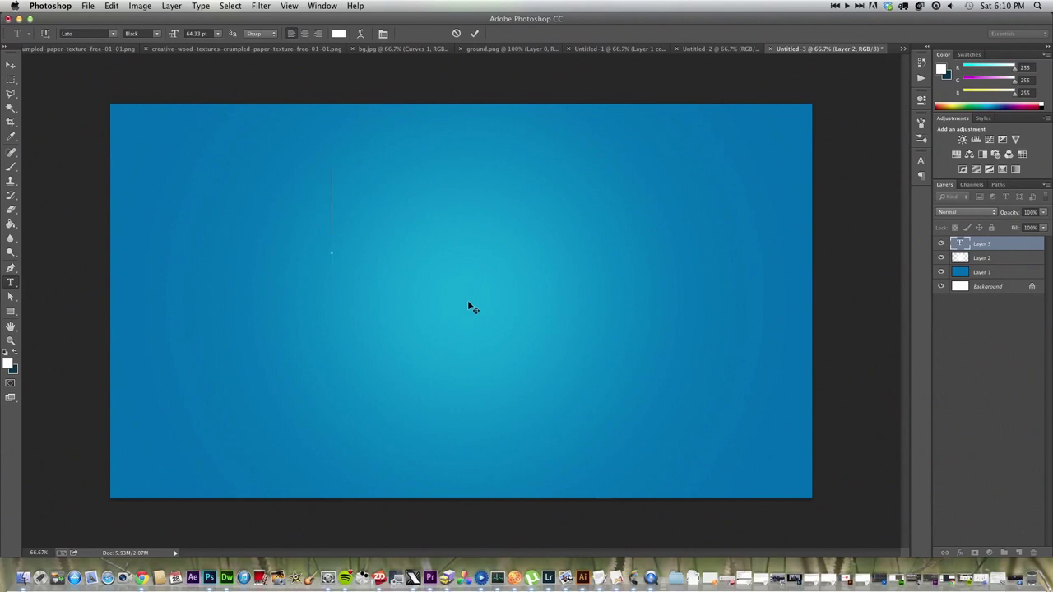
pyautogui.write('a l')
pyautogui.press('BackSpace')
pyautogui.press('BackSpace')
pyautogui.press('BackSpace')
pyautogui.press('BackSpace')
pyautogui.press('Delete')
pyautogui.write('A ')
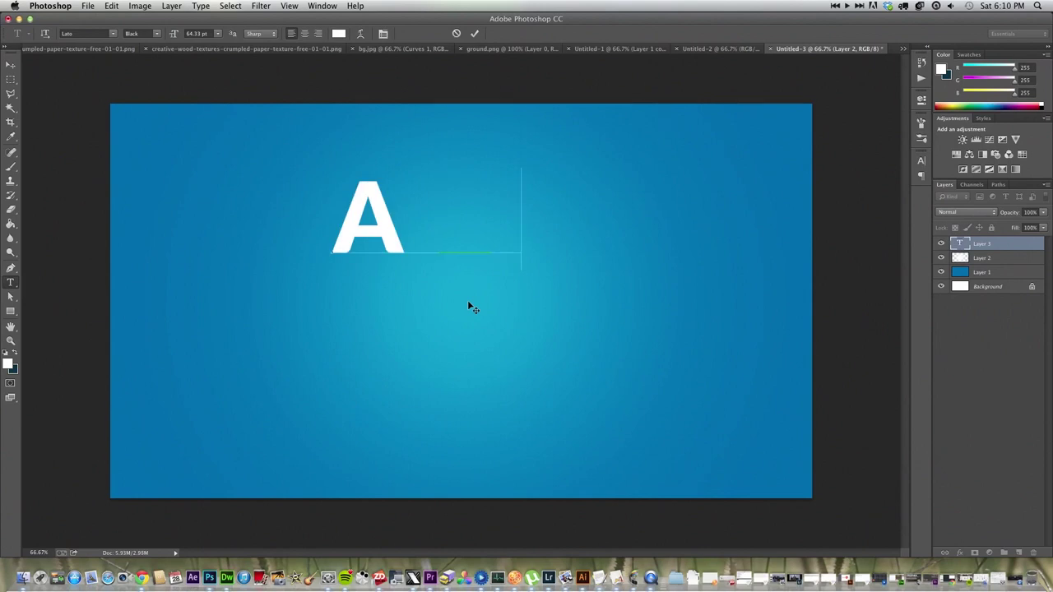
pyautogui.write('LVIN')
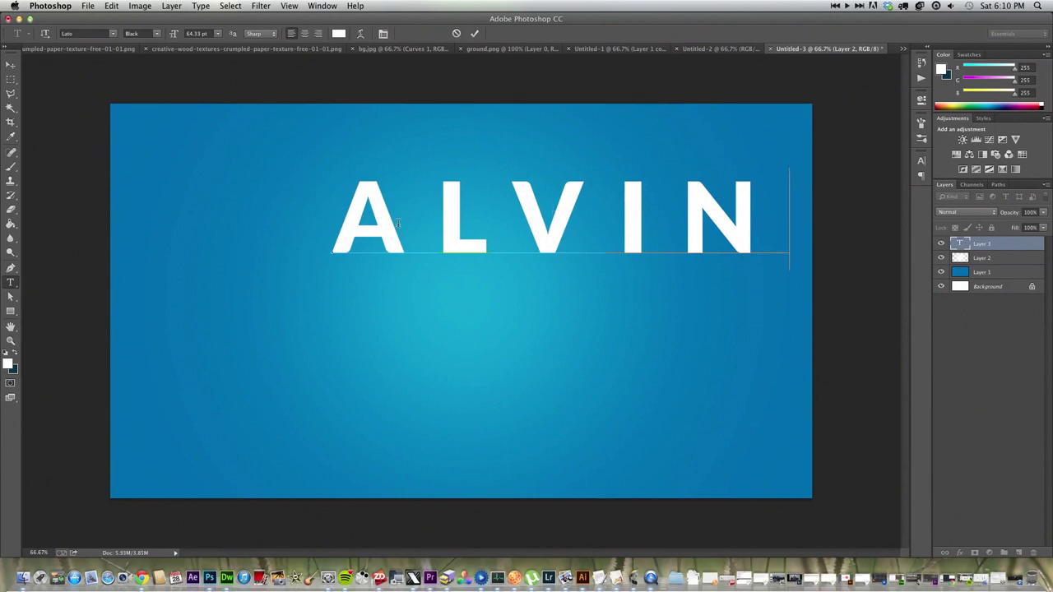
pyautogui.click(475, 33)
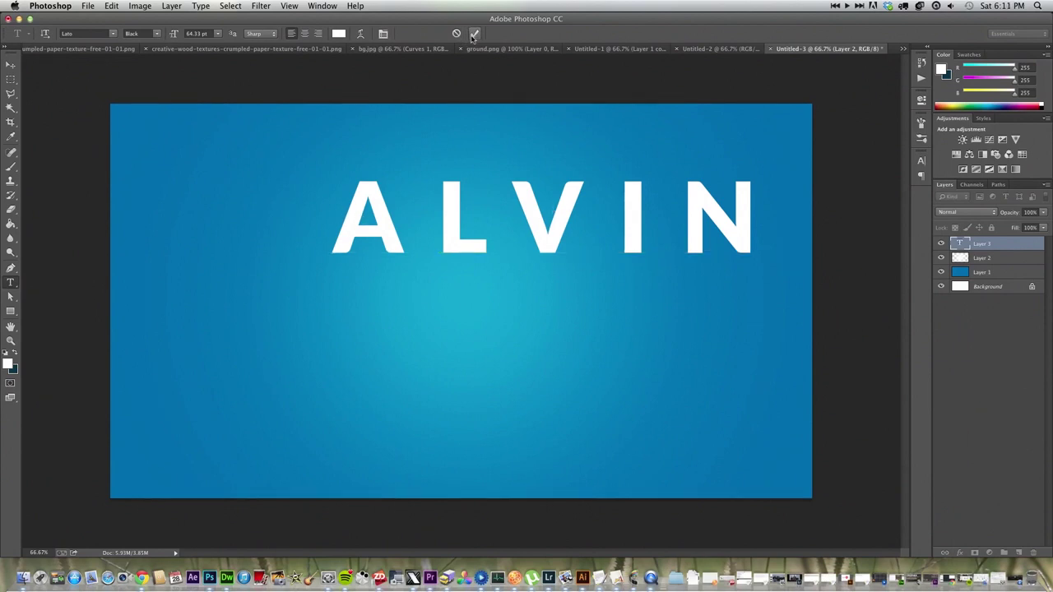
pyautogui.click(11, 65)
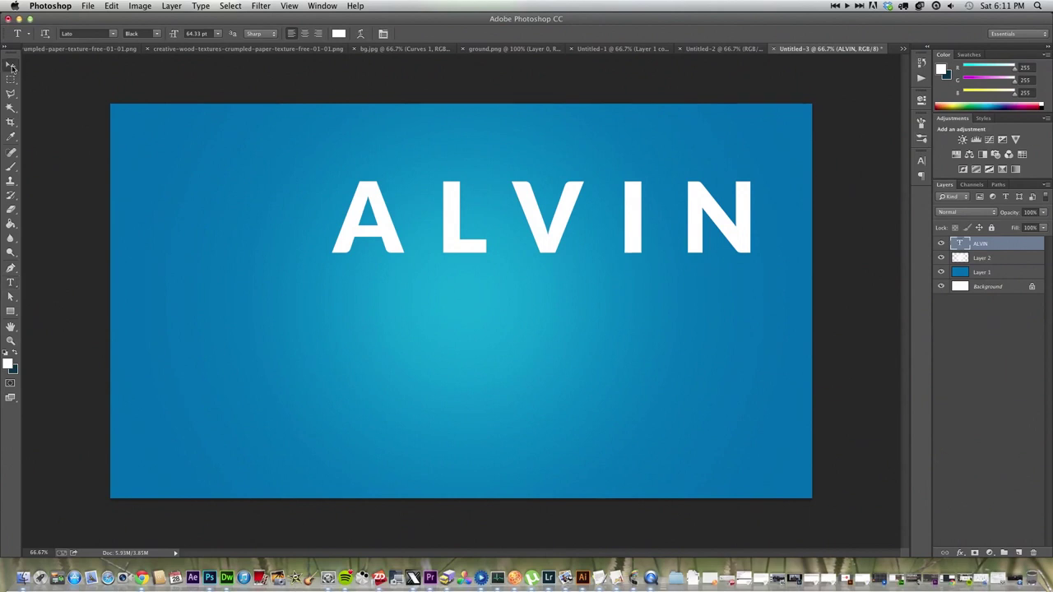
pyautogui.moveTo(553, 235); pyautogui.dragTo(495, 306)
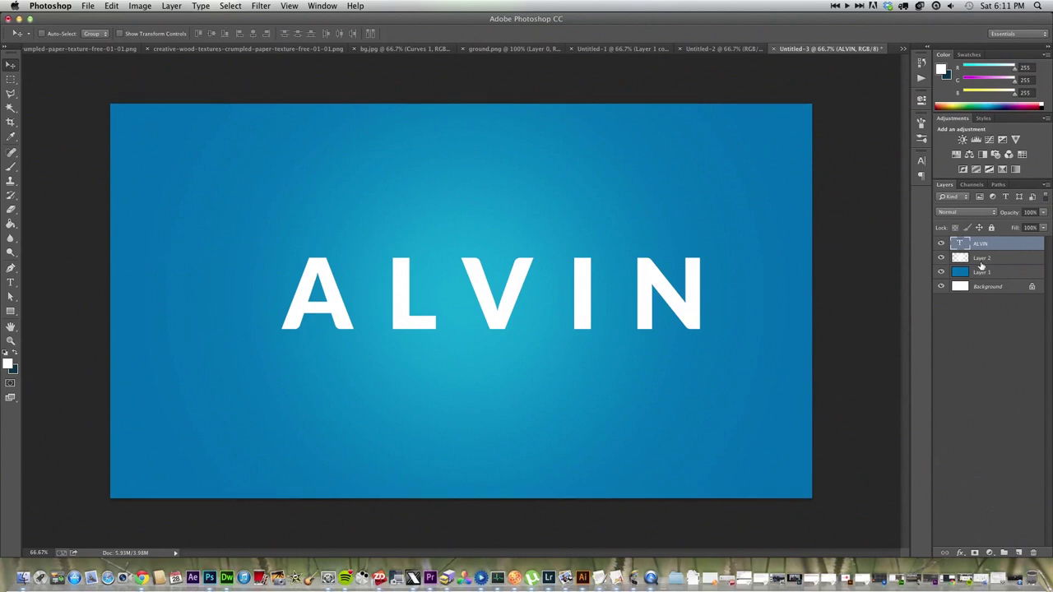
# Set ALVIN's text colour in the Character panel to sky blue #00b4ff.
pyautogui.click(921, 162)
pyautogui.click(890, 218)
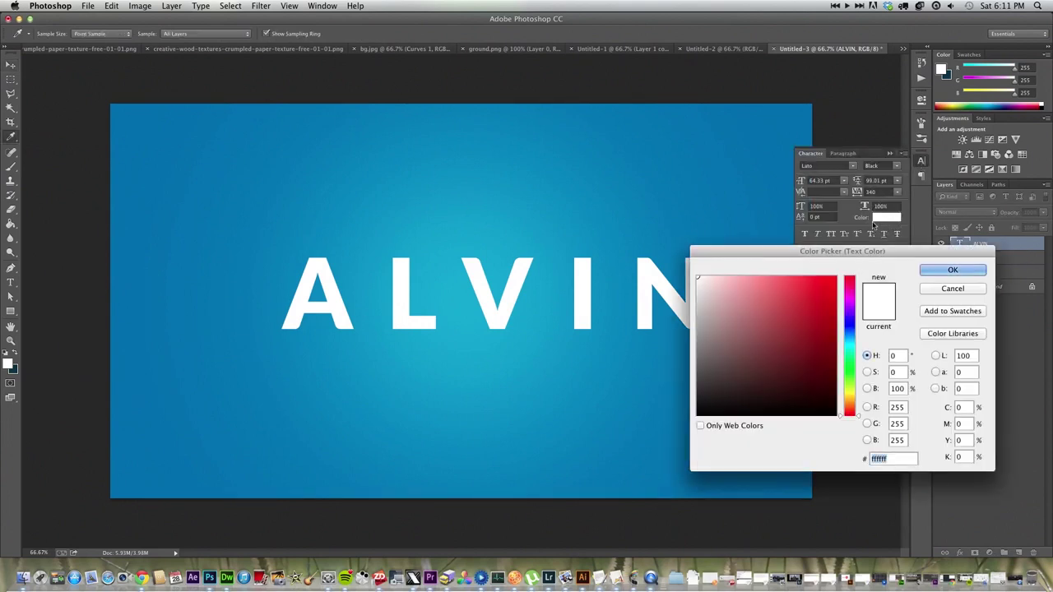
pyautogui.click(848, 335)
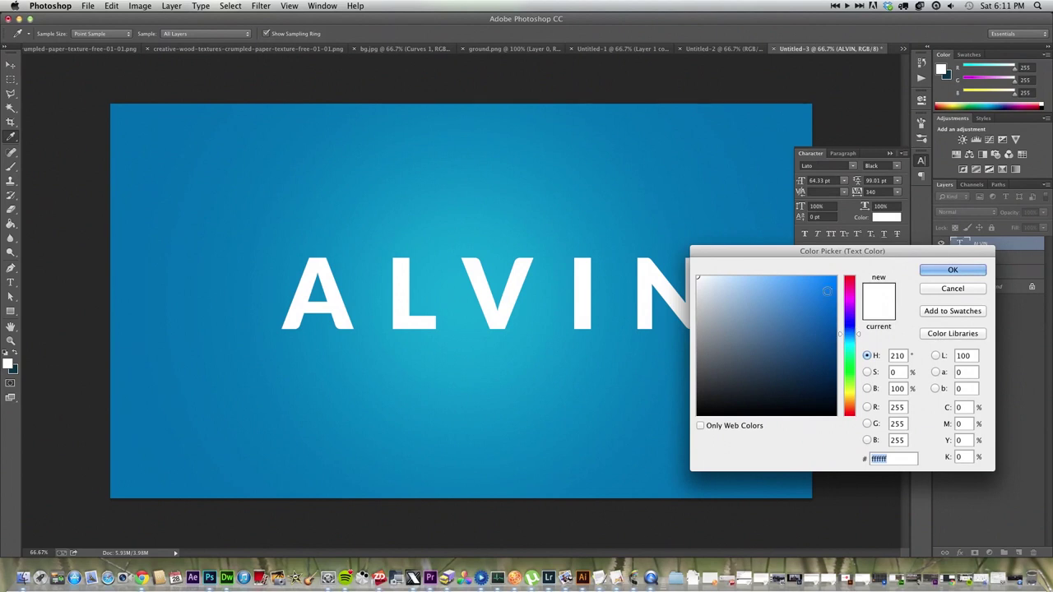
pyautogui.click(825, 281)
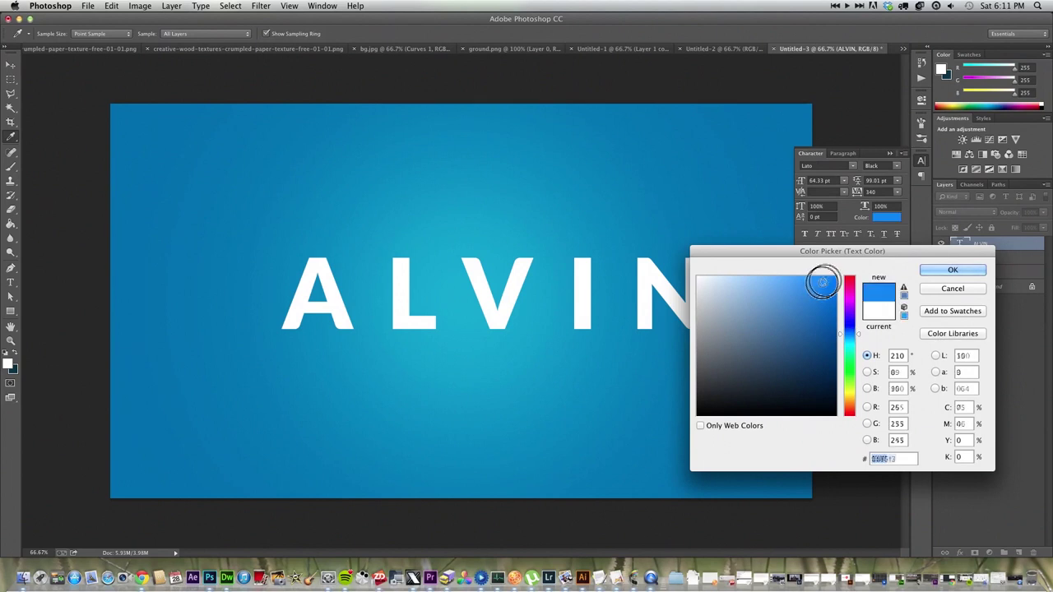
pyautogui.click(848, 342)
pyautogui.click(848, 337)
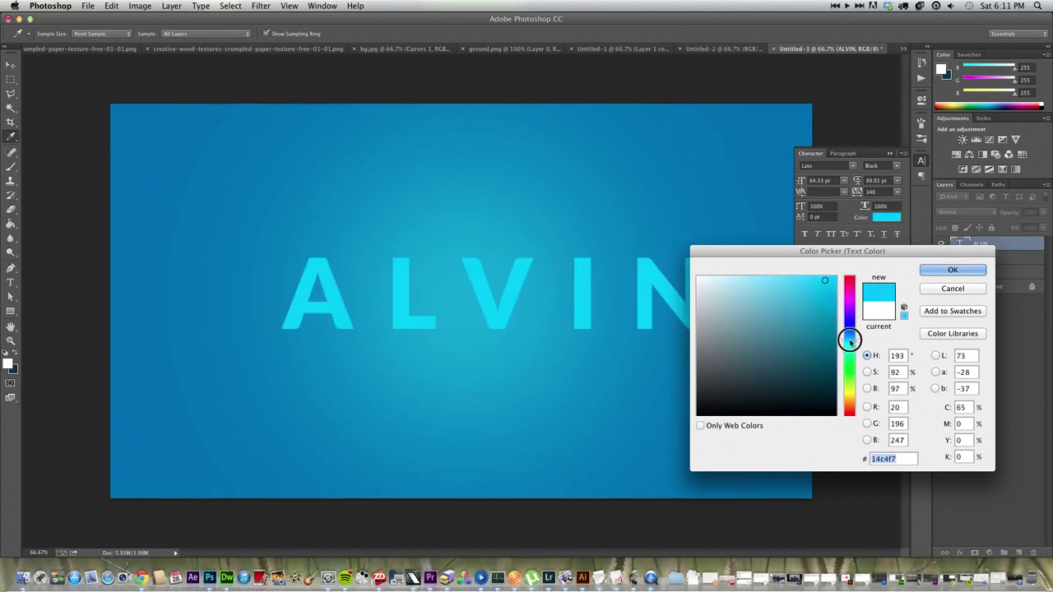
pyautogui.click(829, 285)
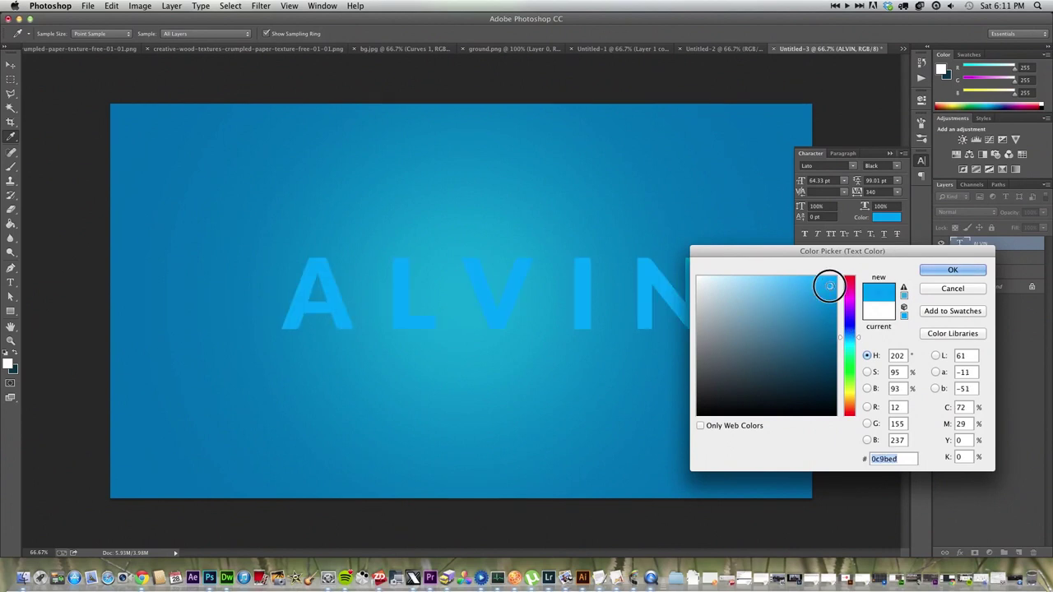
pyautogui.click(849, 337)
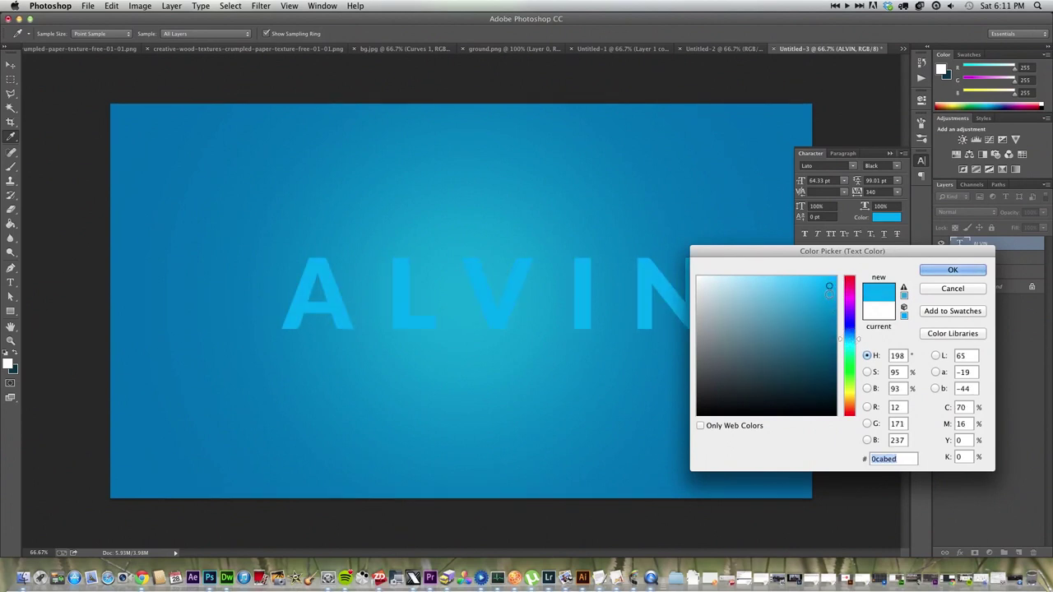
pyautogui.moveTo(832, 280); pyautogui.dragTo(851, 266)
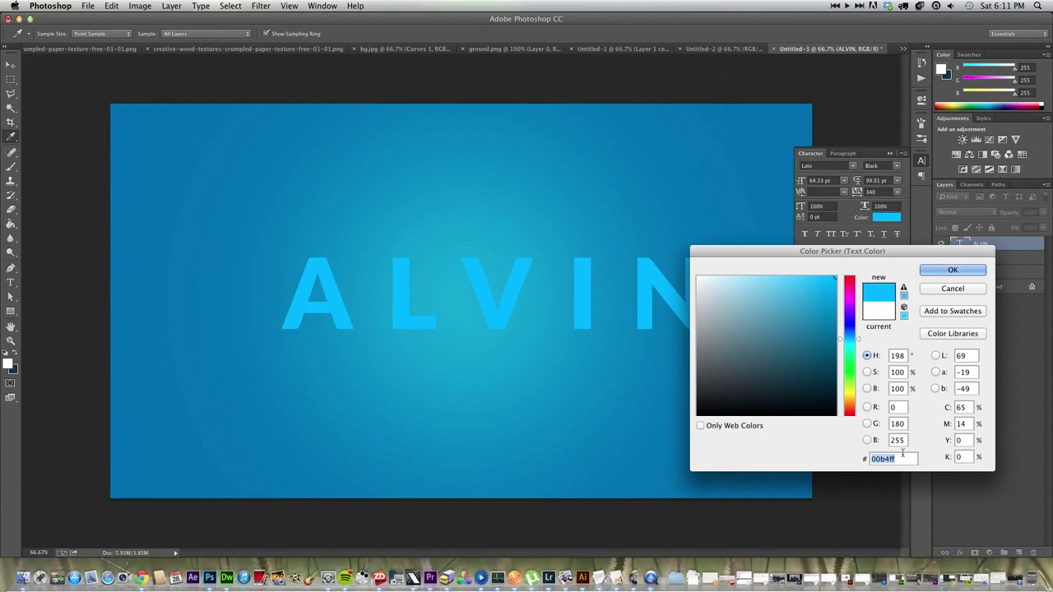
pyautogui.click(935, 271)
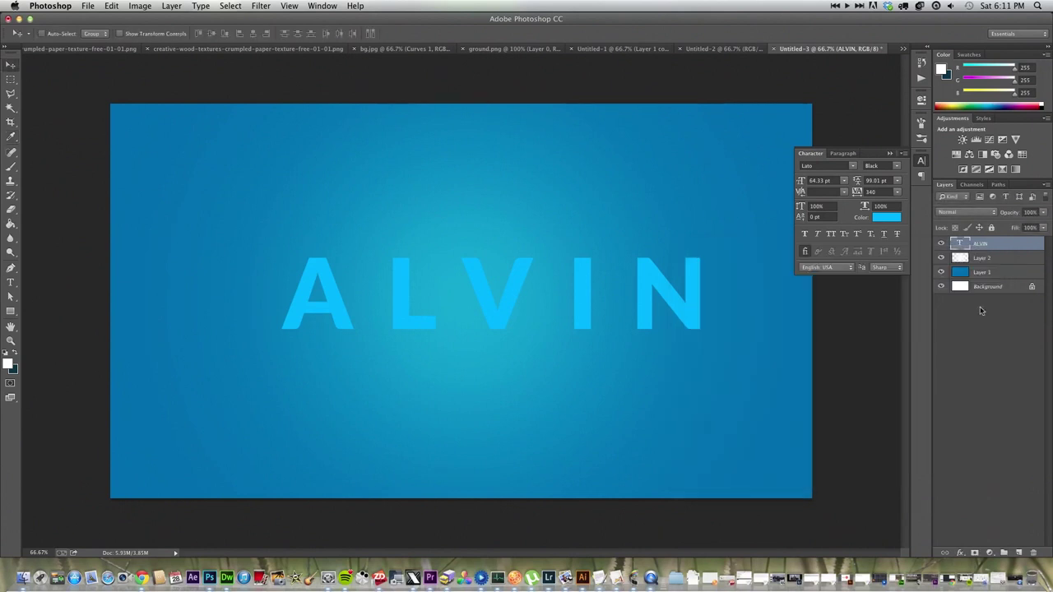
# Add an Inner Shadow to the ALVIN layer with 12 px distance and 10 px size.
pyautogui.doubleClick(1008, 245)
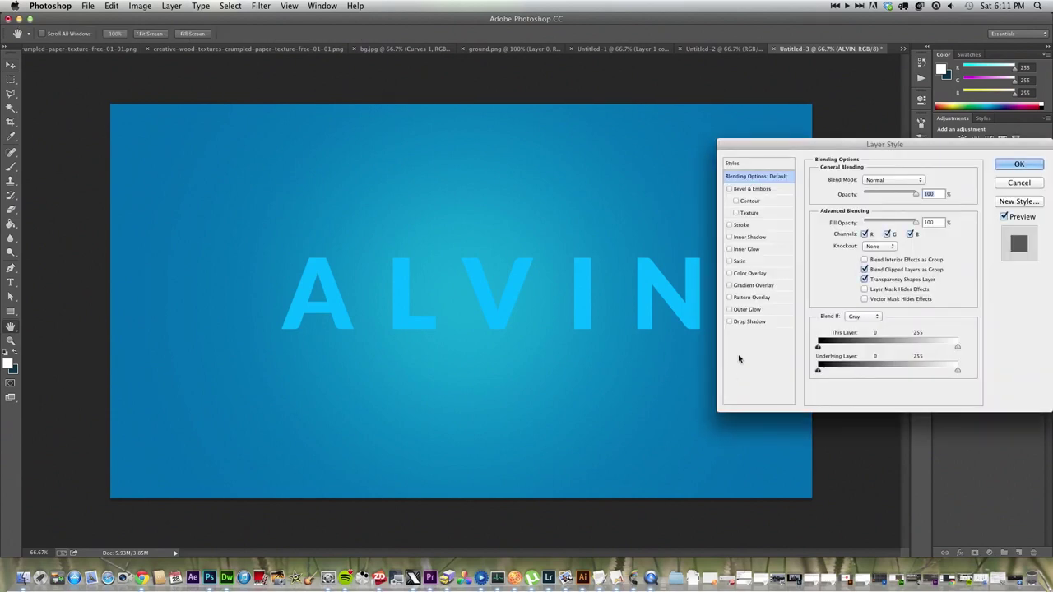
pyautogui.click(750, 237)
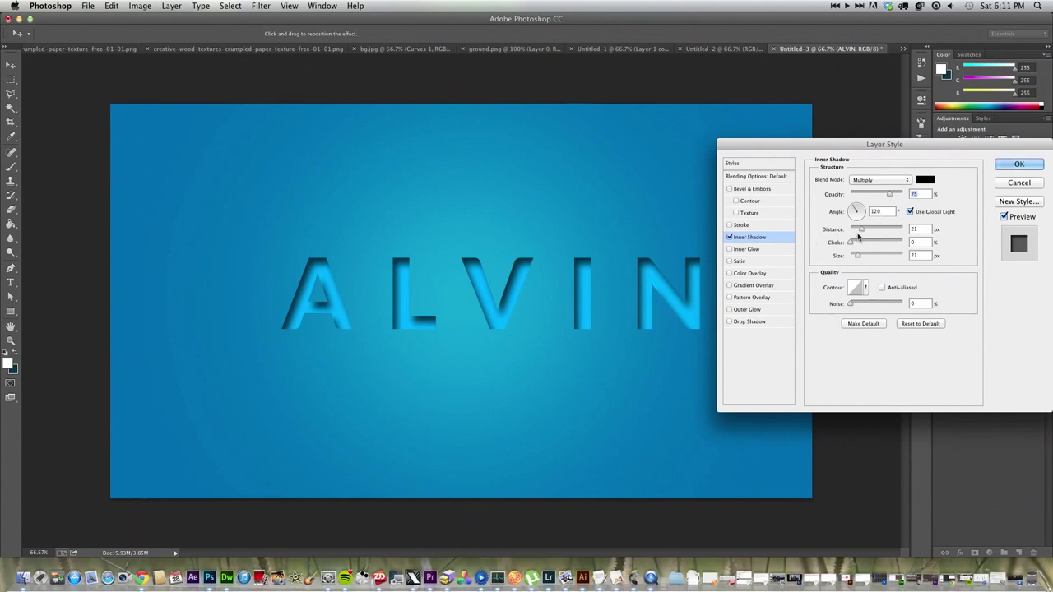
pyautogui.moveTo(858, 256); pyautogui.dragTo(856, 233)
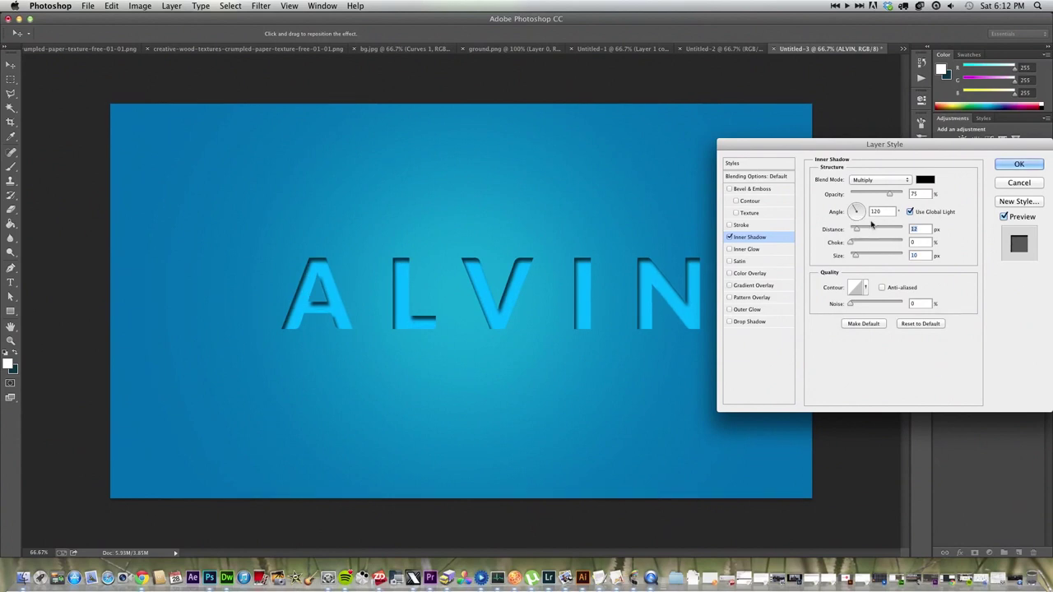
# Set the inner shadow colour to dark blue #0a4664.
pyautogui.click(926, 179)
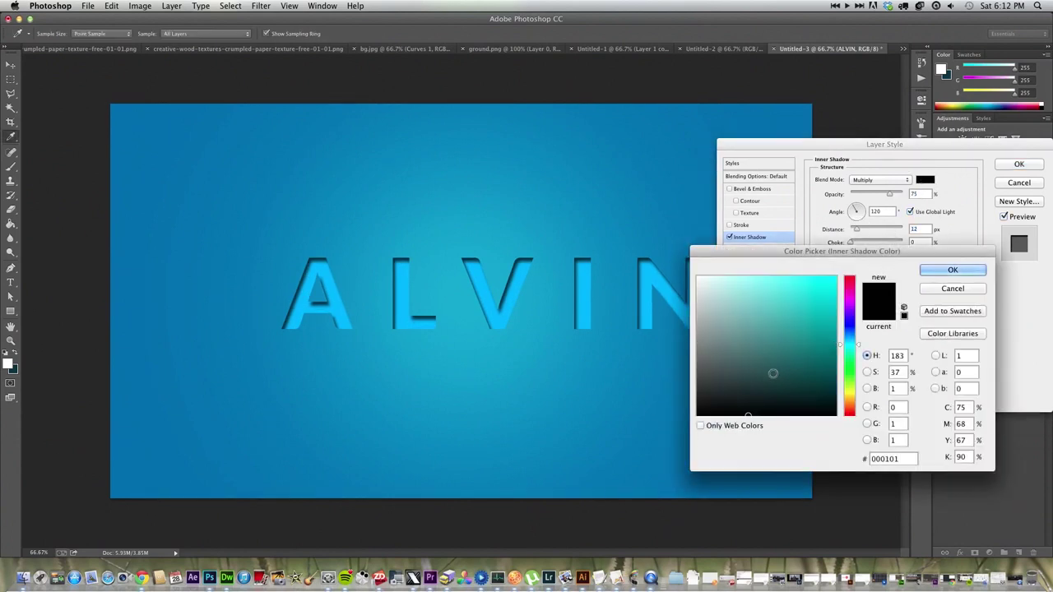
pyautogui.click(623, 225)
pyautogui.click(825, 333)
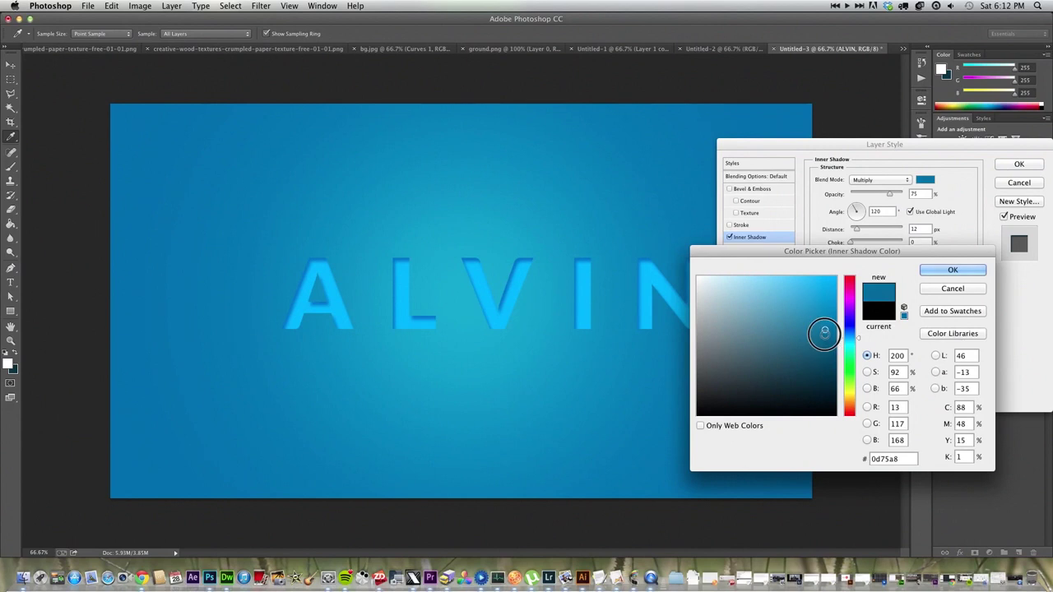
pyautogui.moveTo(825, 333); pyautogui.dragTo(822, 361)
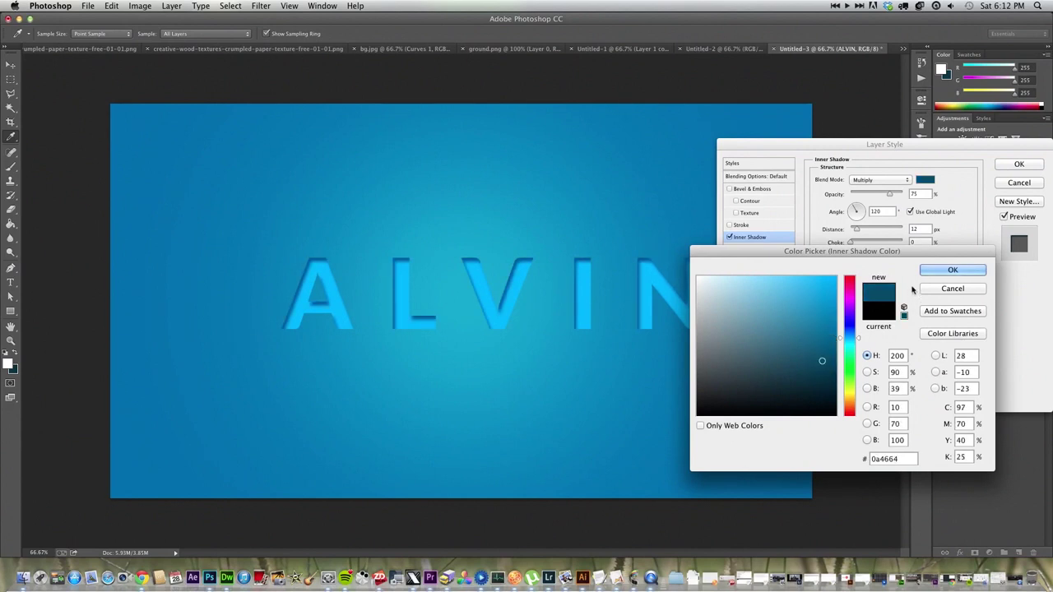
pyautogui.click(933, 273)
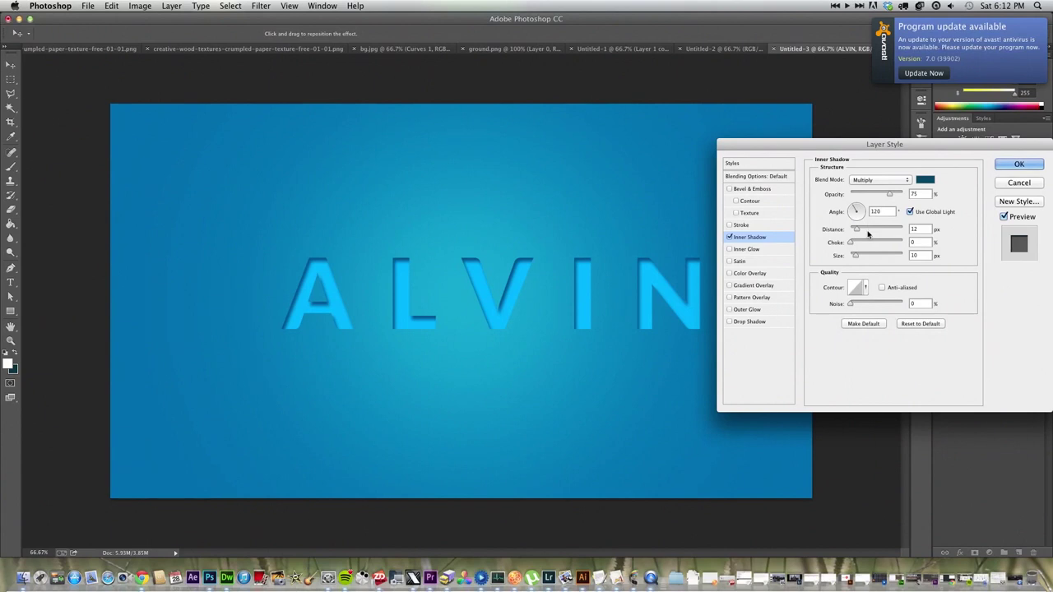
# Apply the inner shadow, then deepen ALVIN's text colour to #0785ba.
pyautogui.click(1017, 165)
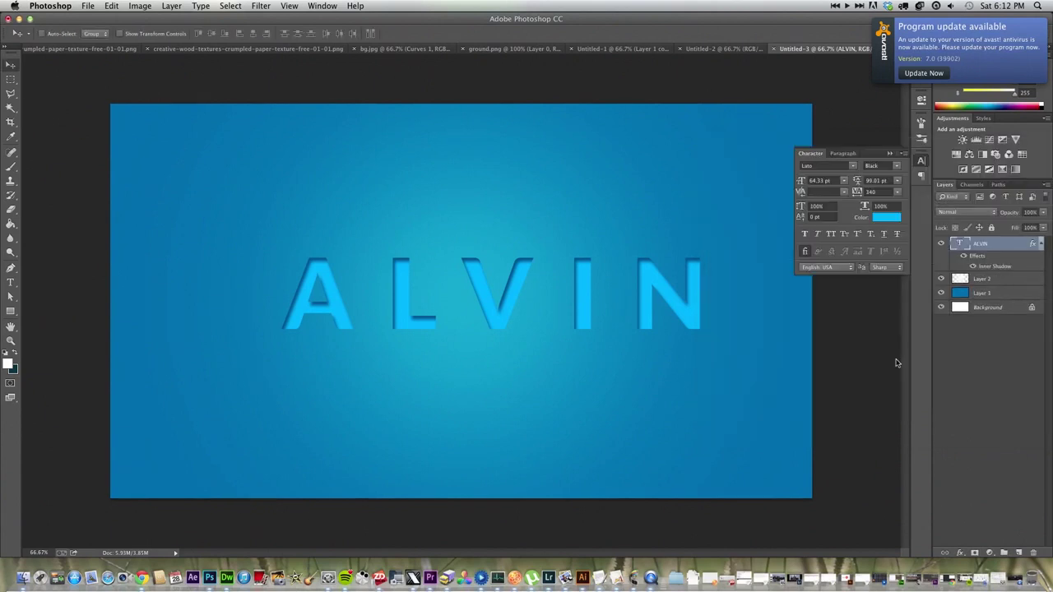
pyautogui.click(890, 153)
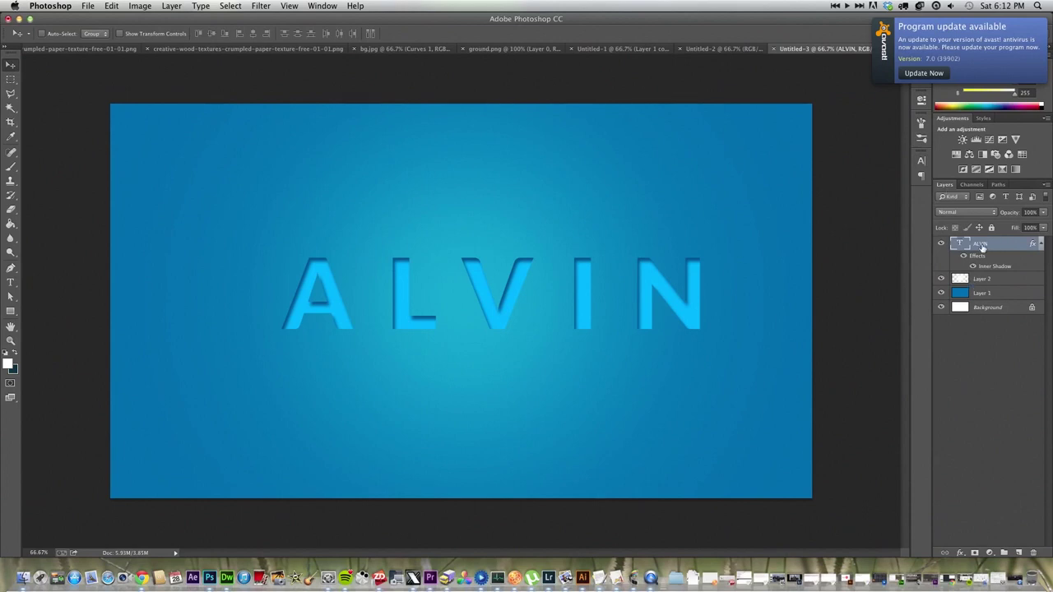
pyautogui.click(921, 161)
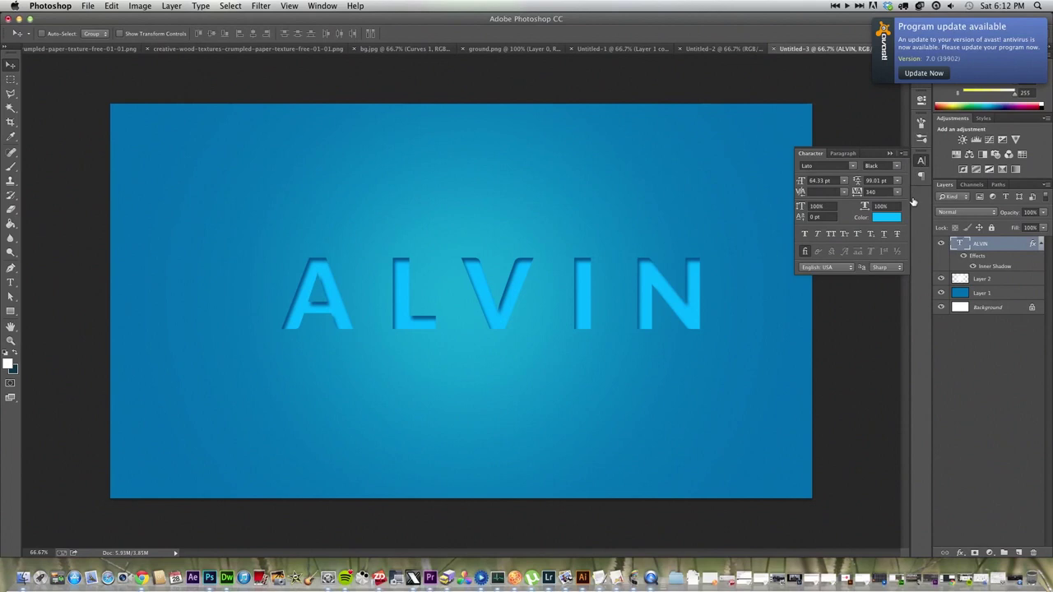
pyautogui.click(889, 217)
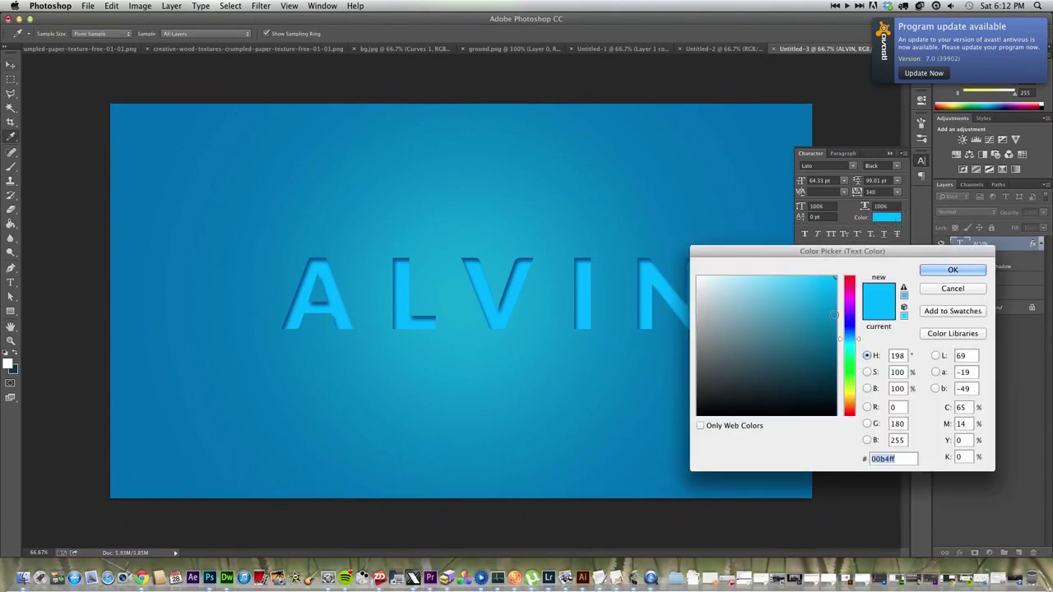
pyautogui.click(828, 318)
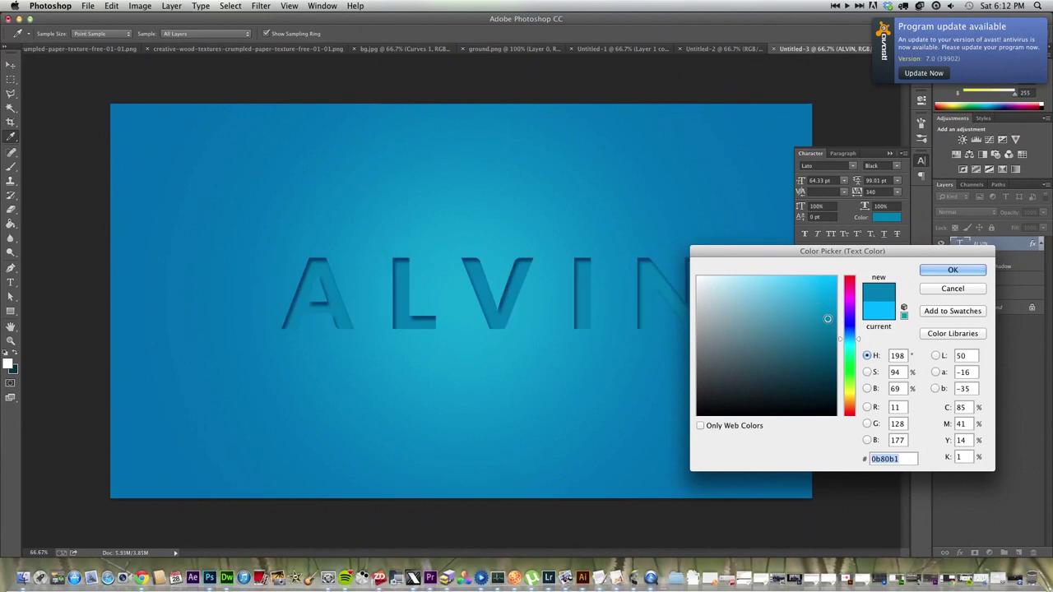
pyautogui.click(828, 308)
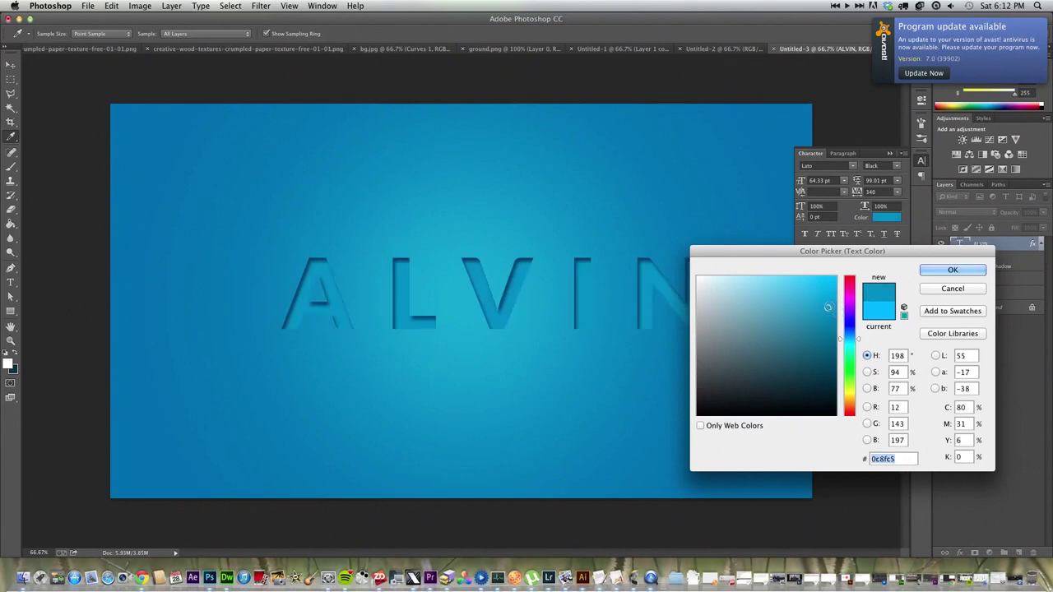
pyautogui.click(833, 307)
pyautogui.click(830, 314)
pyautogui.click(828, 305)
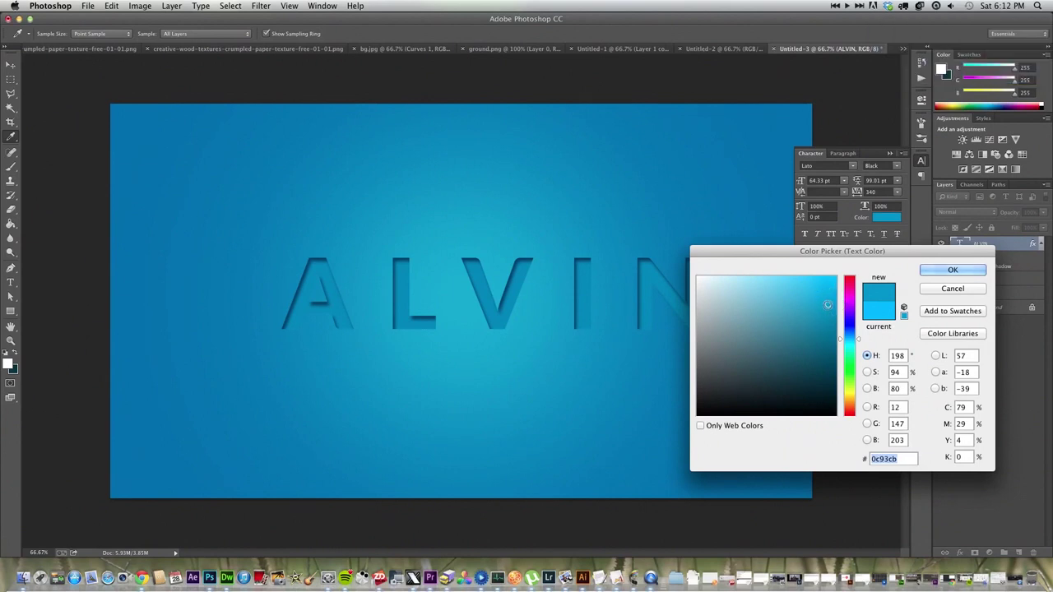
pyautogui.click(831, 313)
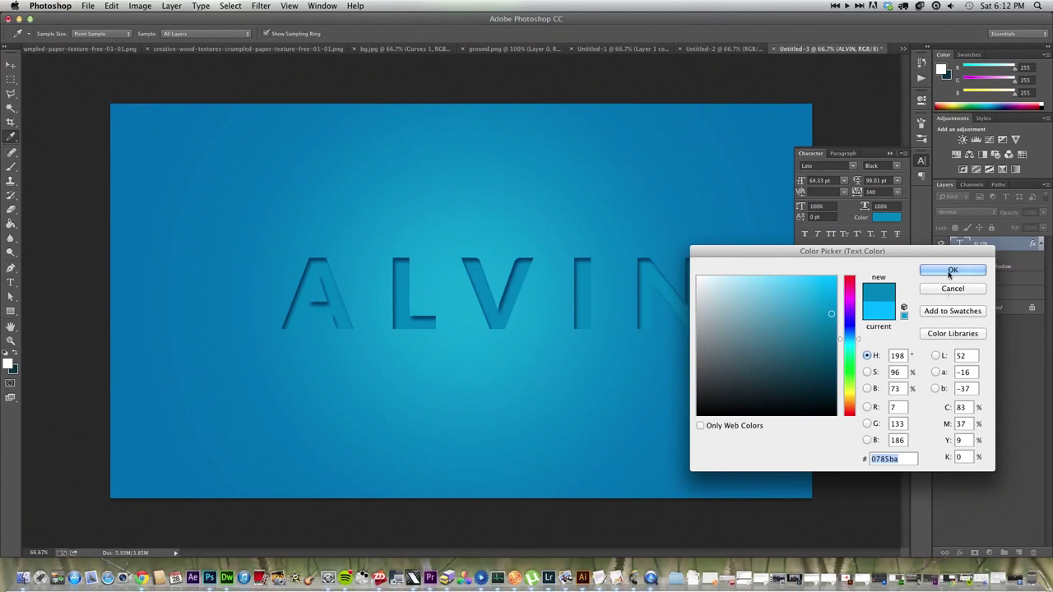
pyautogui.click(950, 272)
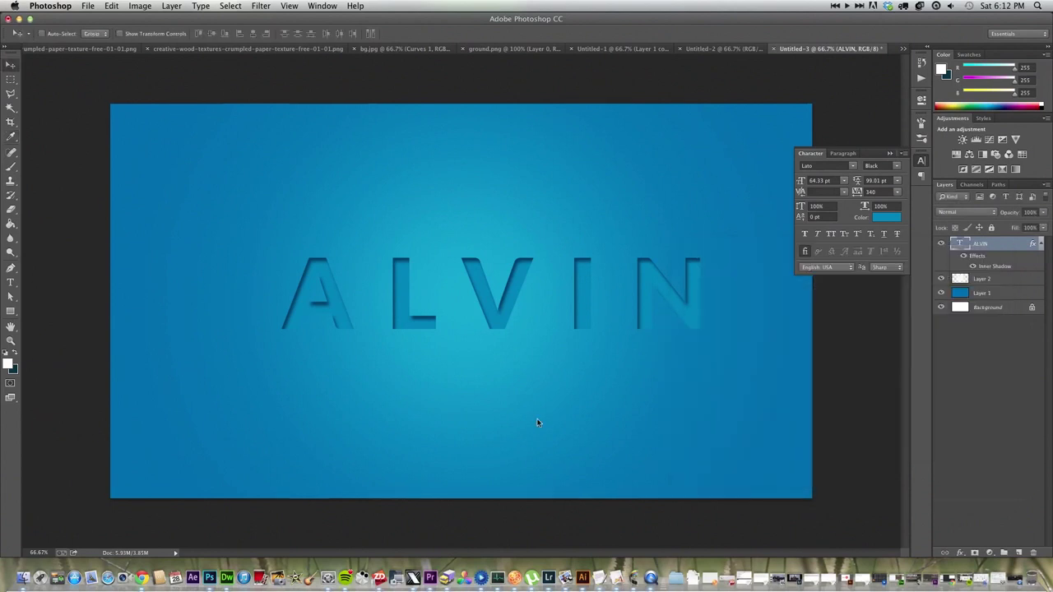
# Rename the soft-light glow layer Layer 2 to LIGHT.
pyautogui.click(993, 281)
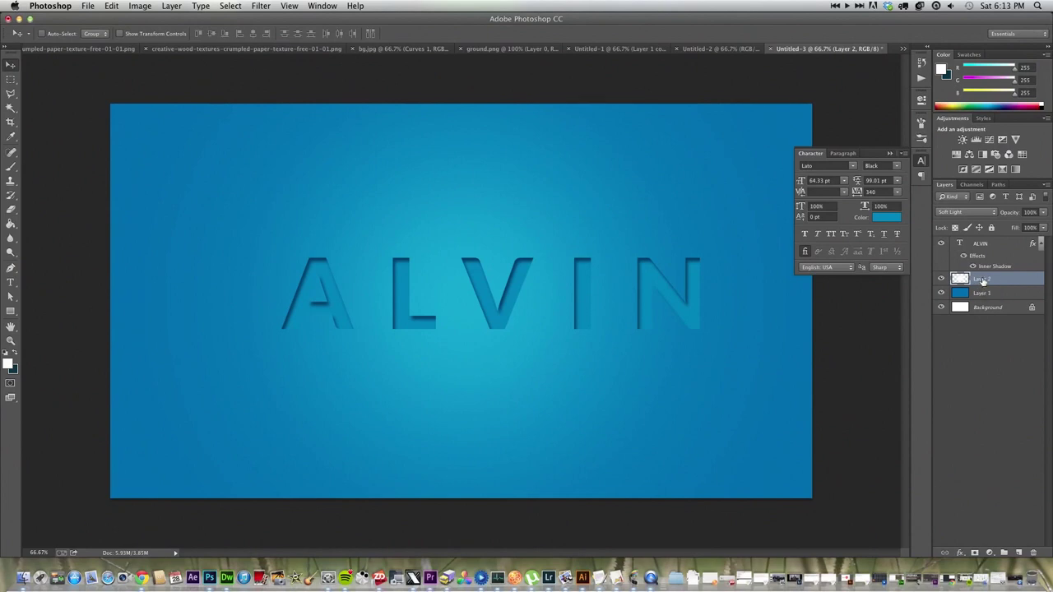
pyautogui.doubleClick(983, 280)
pyautogui.write('LIGHT')
pyautogui.press('Return')
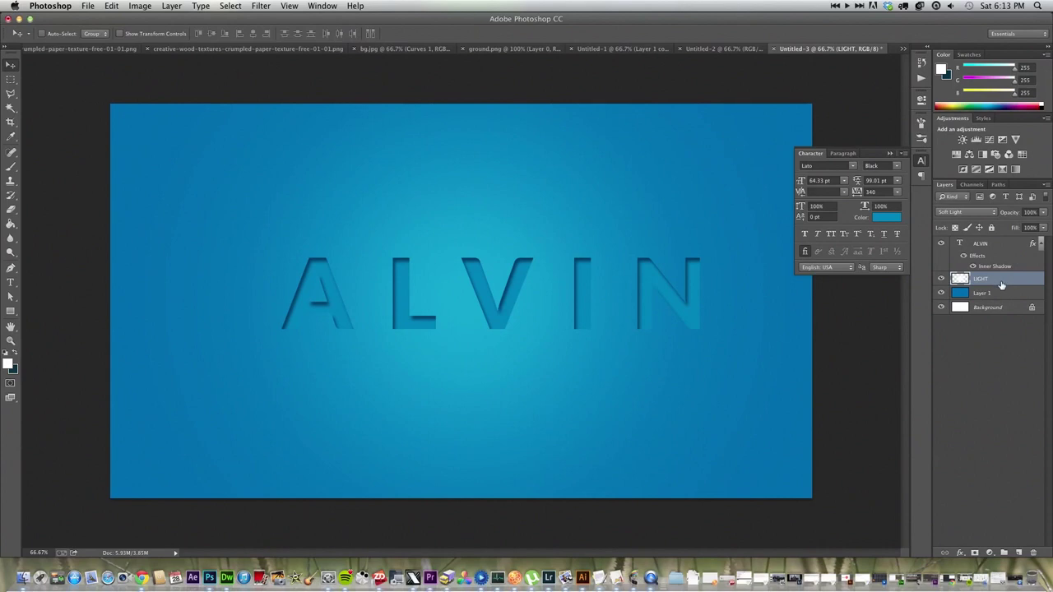
# Duplicate LIGHT, move the copy above ALVIN, and lower its opacity to 20%.
pyautogui.press('super+j')
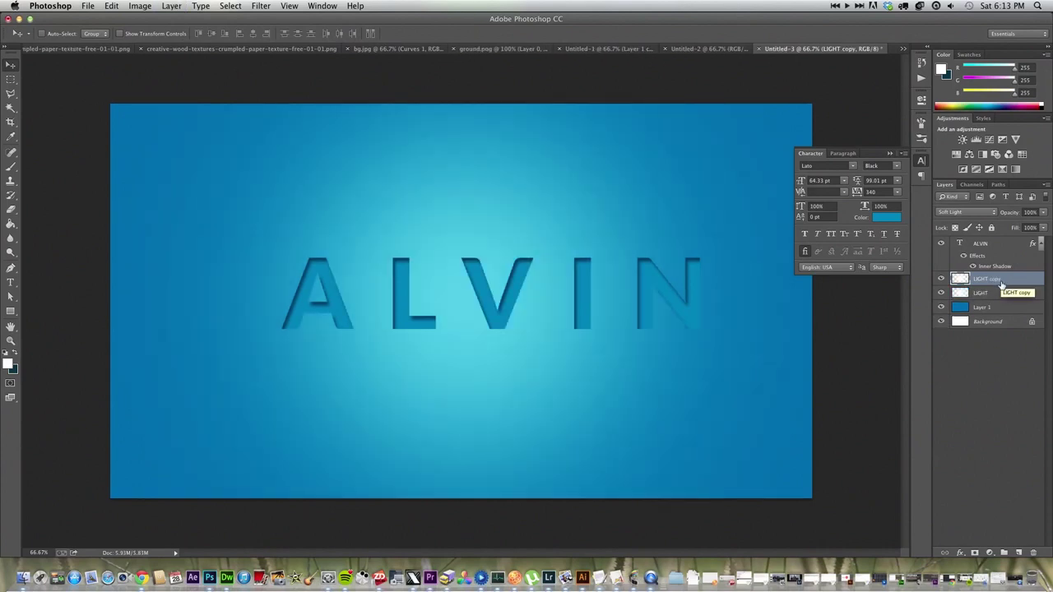
pyautogui.moveTo(1000, 284); pyautogui.dragTo(988, 250)
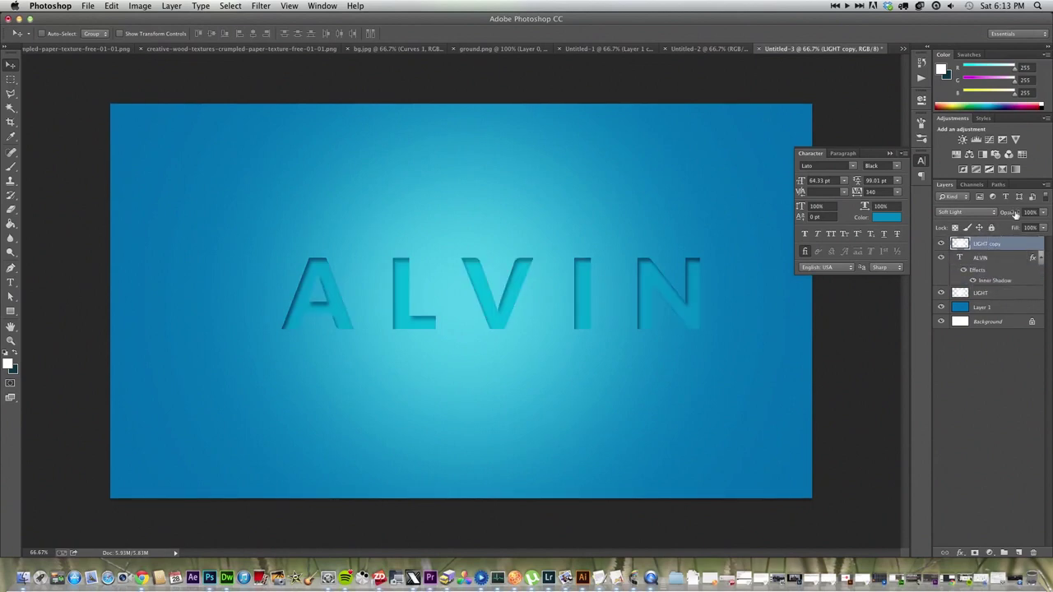
pyautogui.moveTo(1008, 212)
pyautogui.mouseDown()
pyautogui.moveTo(971, 216)
pyautogui.moveTo(1003, 216)
pyautogui.moveTo(996, 223)
pyautogui.mouseUp()
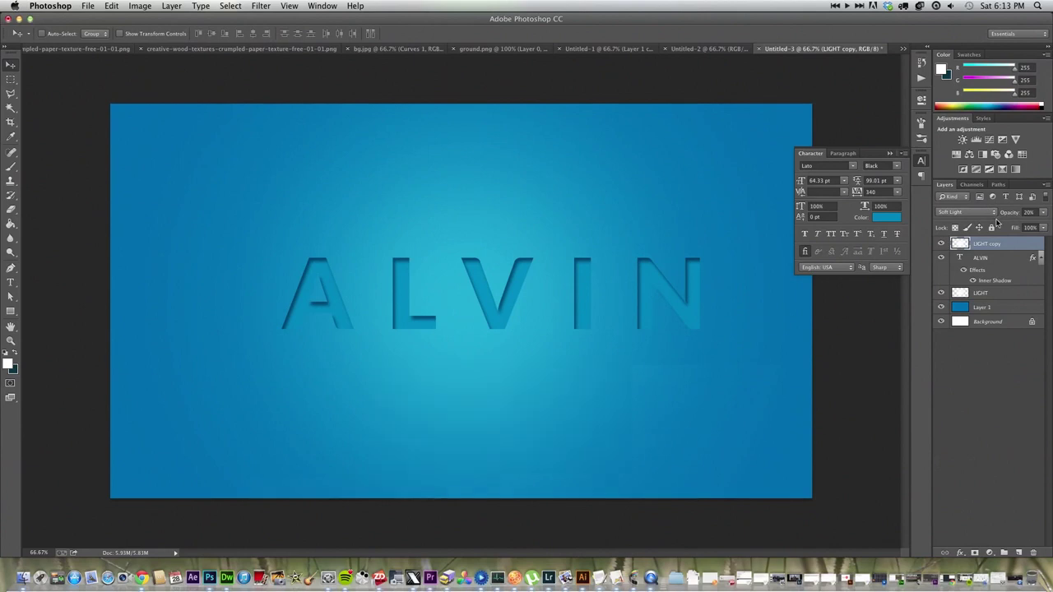
pyautogui.click(980, 260)
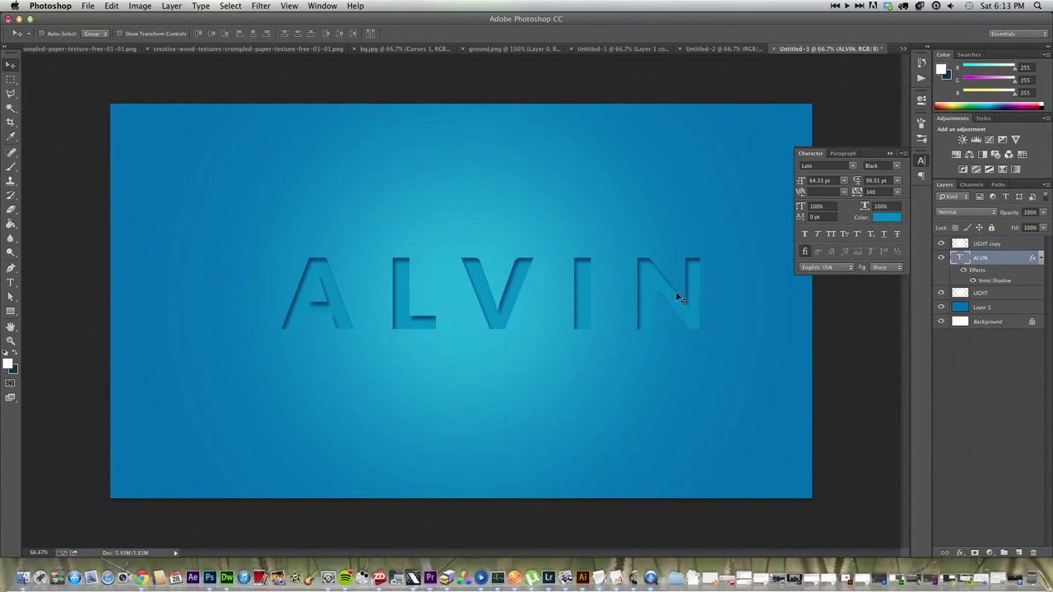
# Rotate ALVIN by -24.32°, shift it slightly down-left, and commit the transform.
pyautogui.press('super+t')
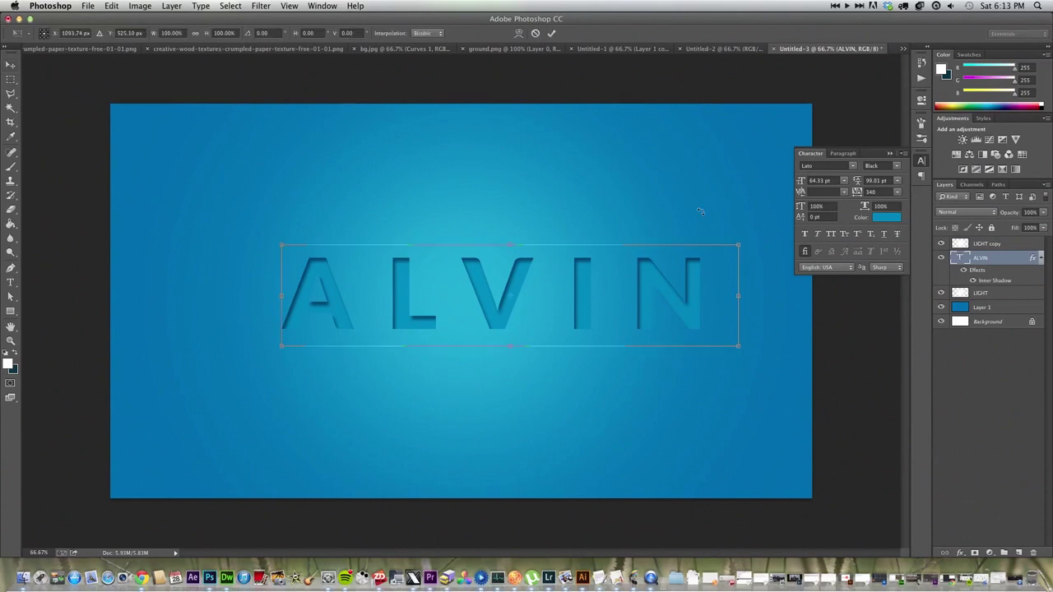
pyautogui.moveTo(713, 209); pyautogui.dragTo(635, 193)
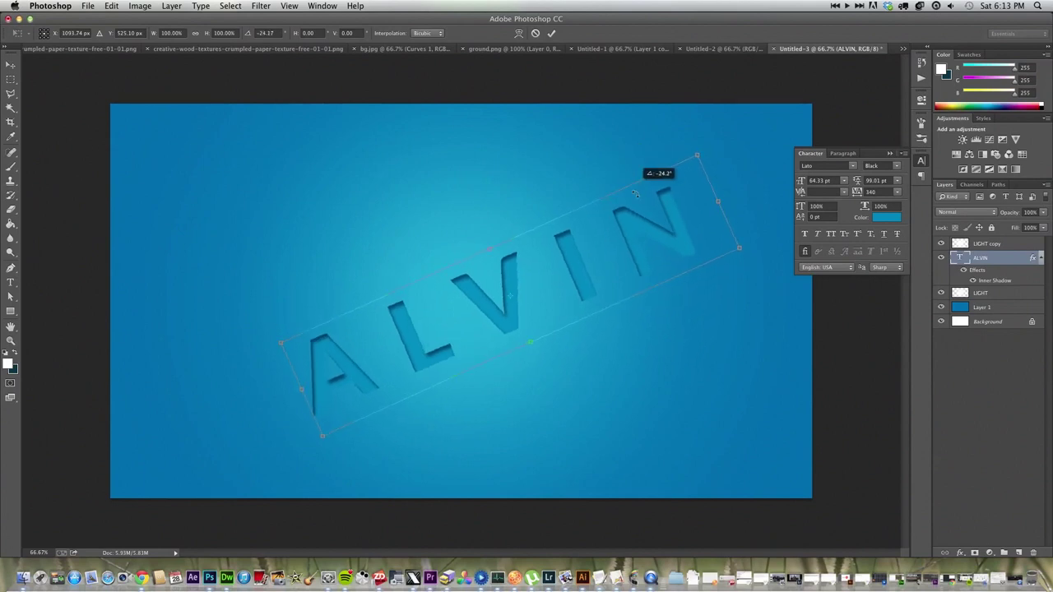
pyautogui.moveTo(576, 272); pyautogui.dragTo(538, 243)
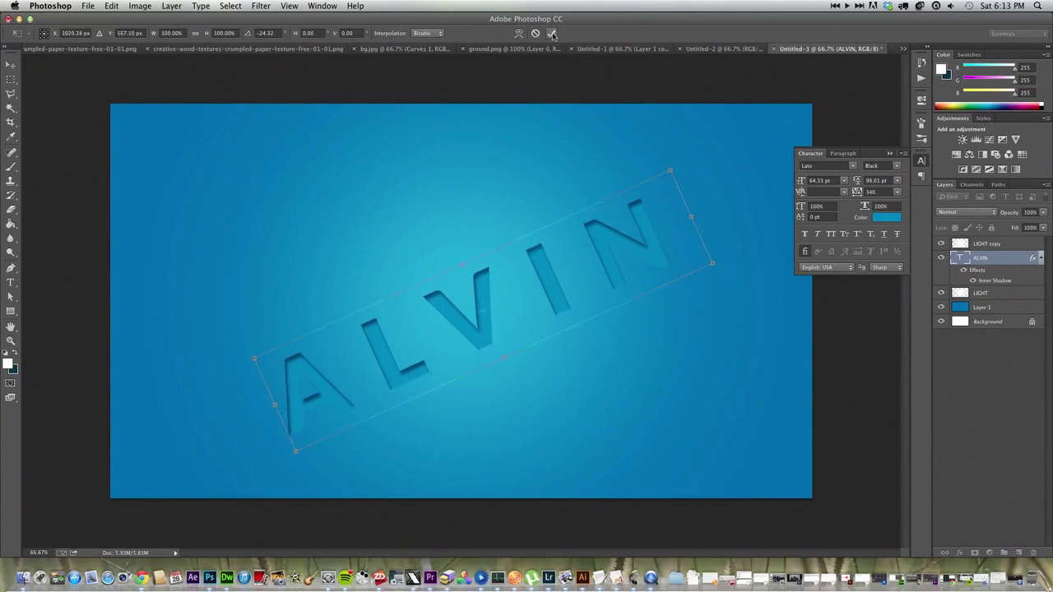
pyautogui.click(552, 32)
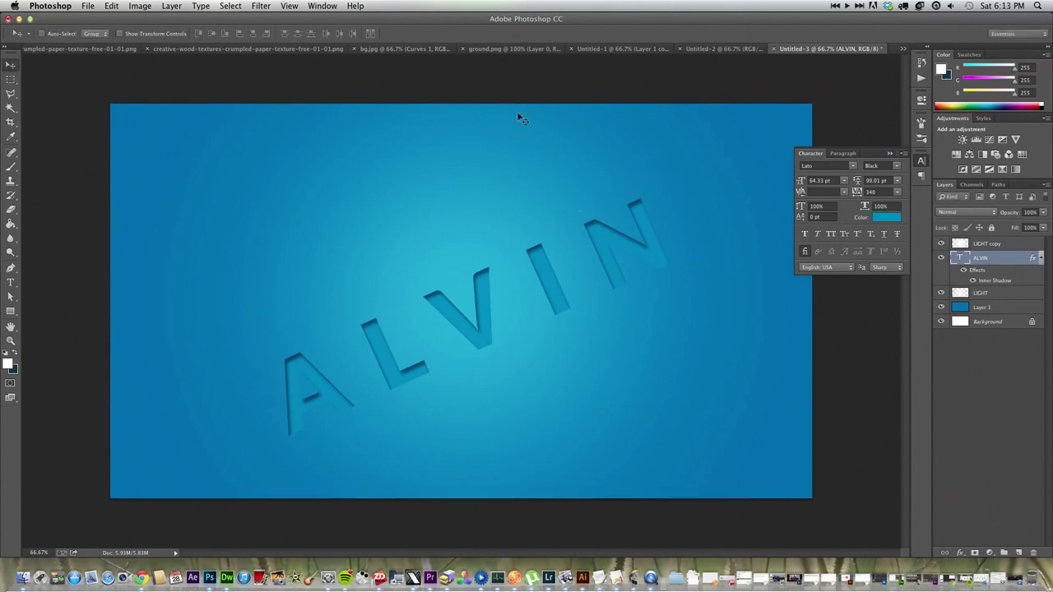
# Change the ALVIN text colour to a darker teal blue, #046f9c.
pyautogui.click(884, 217)
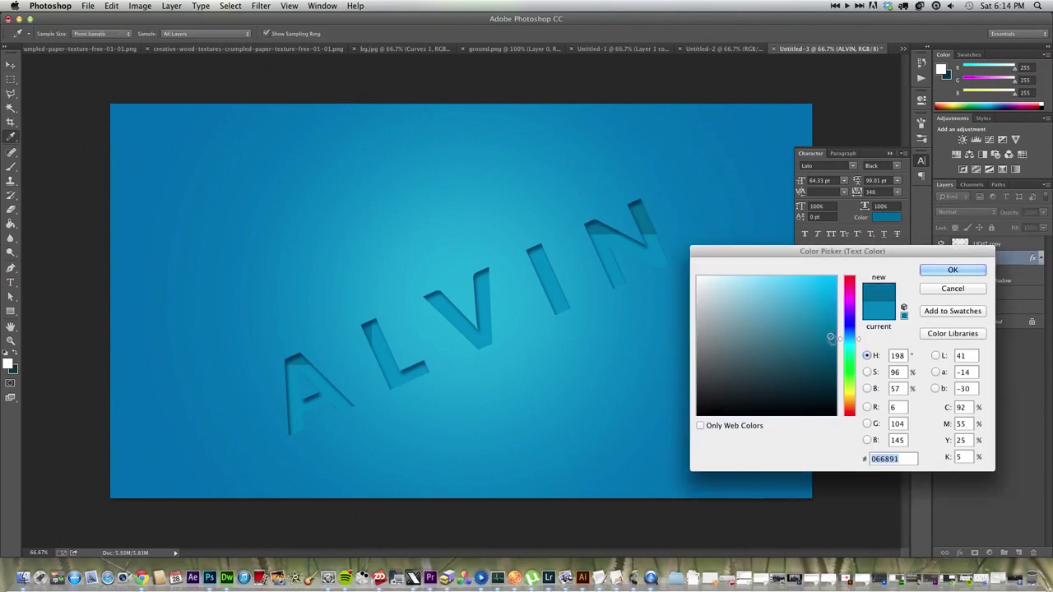
pyautogui.click(831, 337)
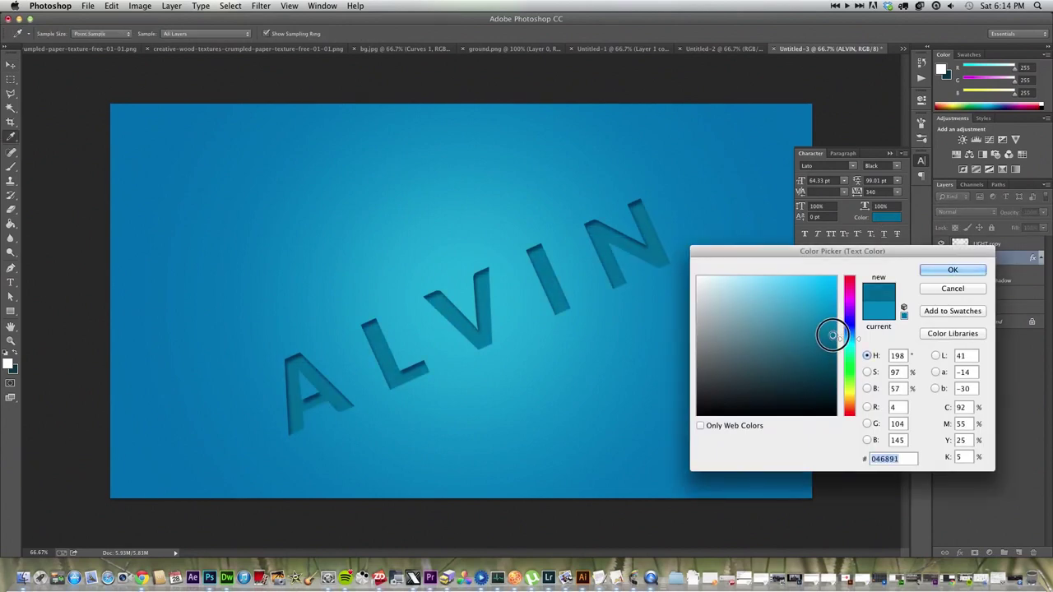
pyautogui.click(834, 332)
pyautogui.click(944, 271)
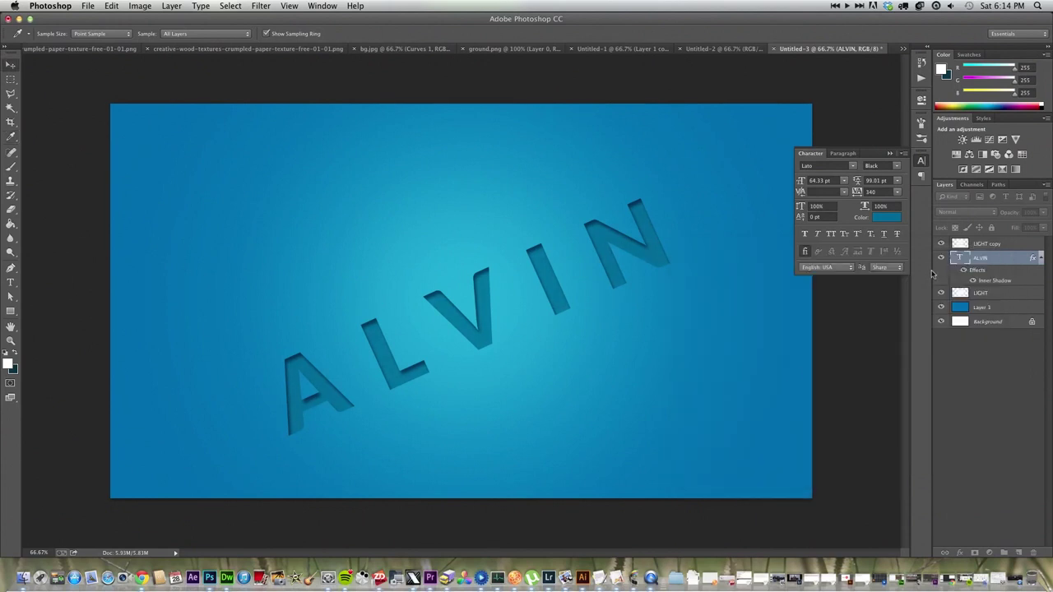
# With the Pen tool, draw an S-curve from the top right, past ALVIN, to below the bottom edge.
pyautogui.press('v')
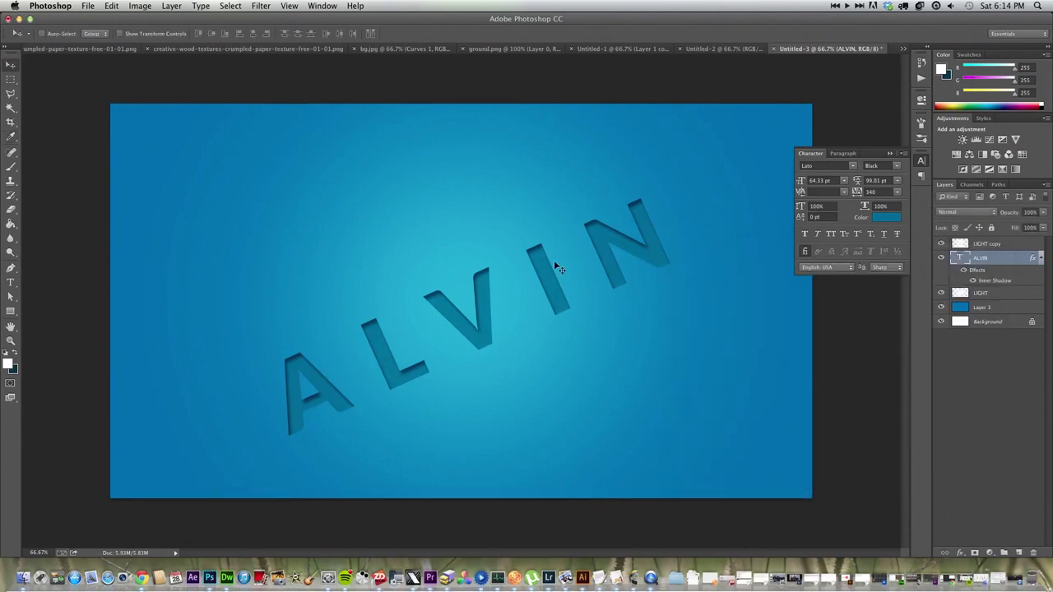
pyautogui.click(10, 270)
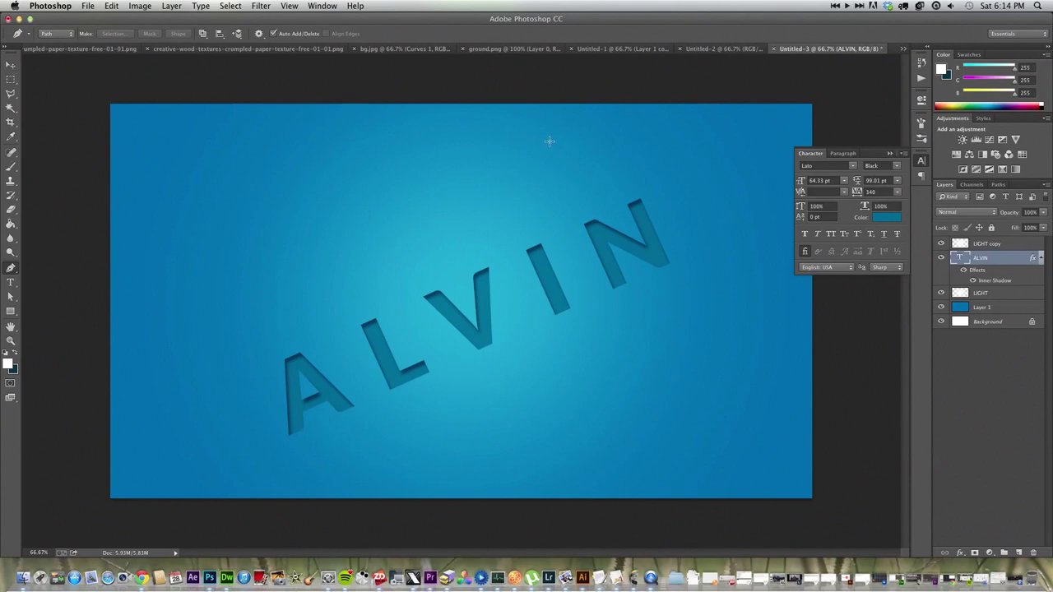
pyautogui.click(588, 123)
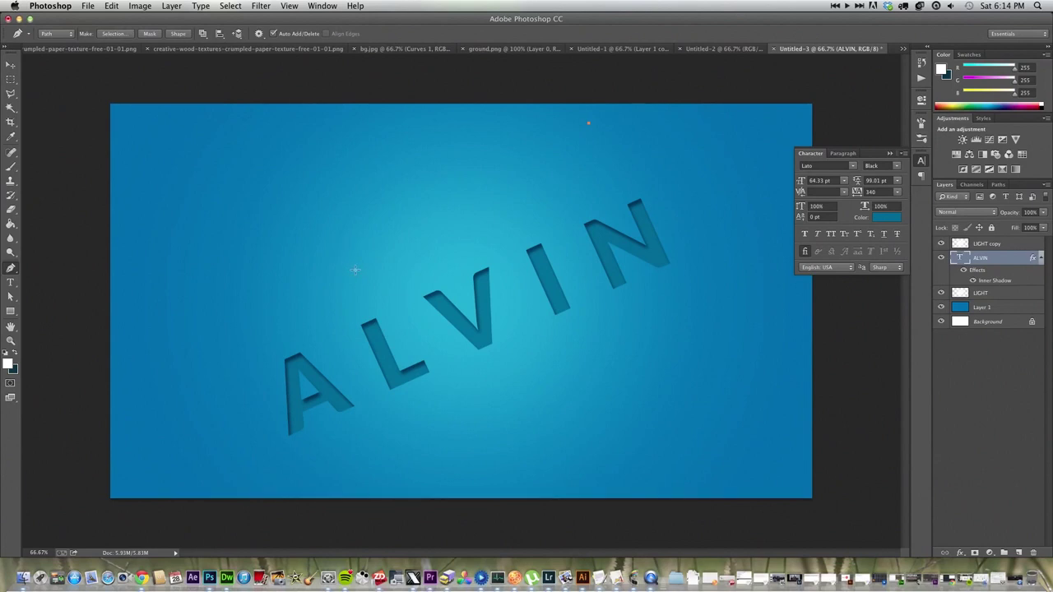
pyautogui.moveTo(355, 270); pyautogui.dragTo(470, 340)
pyautogui.click(667, 407)
pyautogui.moveTo(711, 418); pyautogui.dragTo(606, 463)
pyautogui.moveTo(498, 504); pyautogui.dragTo(545, 505)
# Switch to the Brush tool and set a 21 px tip at 100% hardness.
pyautogui.click(11, 167)
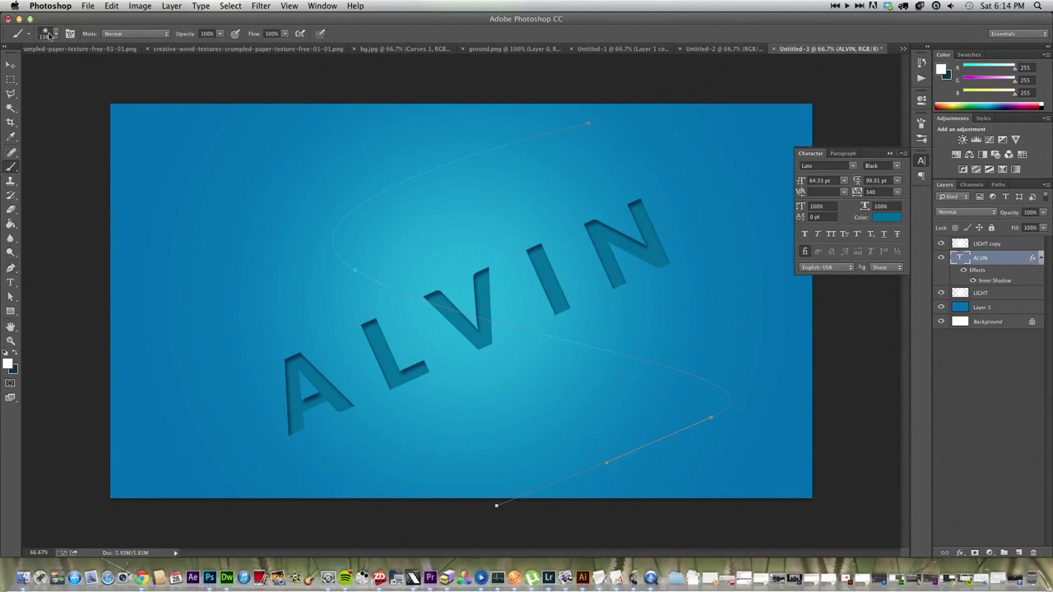
pyautogui.click(49, 34)
pyautogui.moveTo(83, 66)
pyautogui.mouseDown()
pyautogui.moveTo(64, 68)
pyautogui.moveTo(70, 93)
pyautogui.mouseUp()
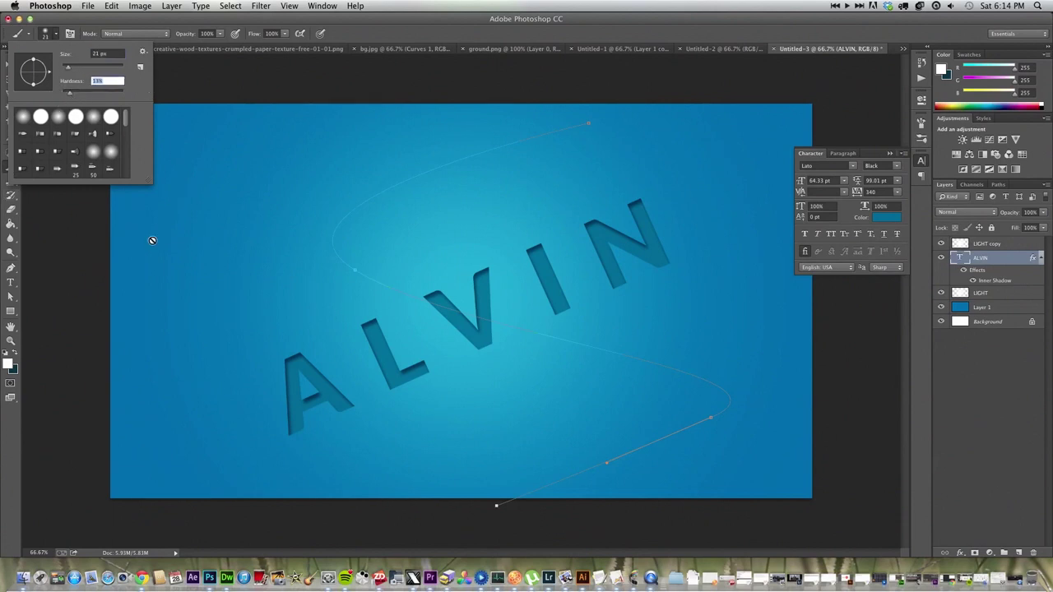
# Add an empty Layer 2 above ALVIN, undoing a stray test stroke.
pyautogui.click(1025, 555)
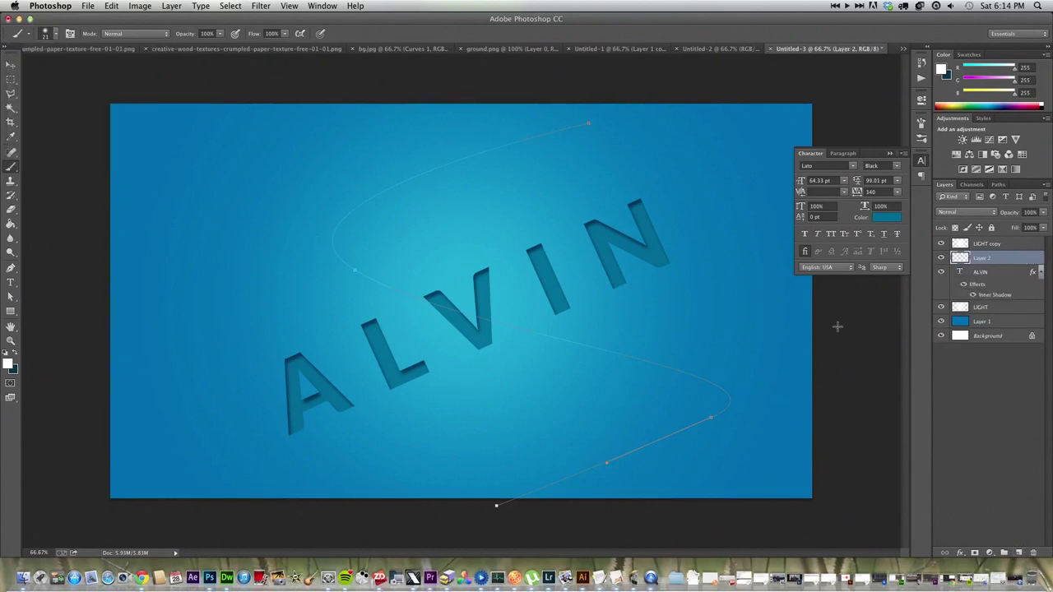
pyautogui.moveTo(603, 334); pyautogui.dragTo(688, 337)
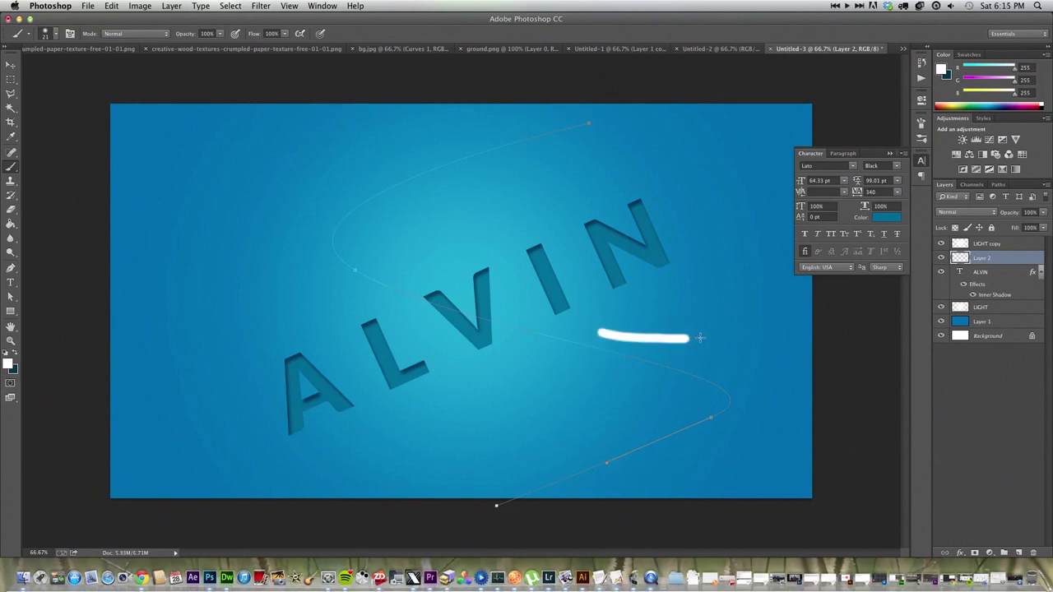
pyautogui.press('super+z')
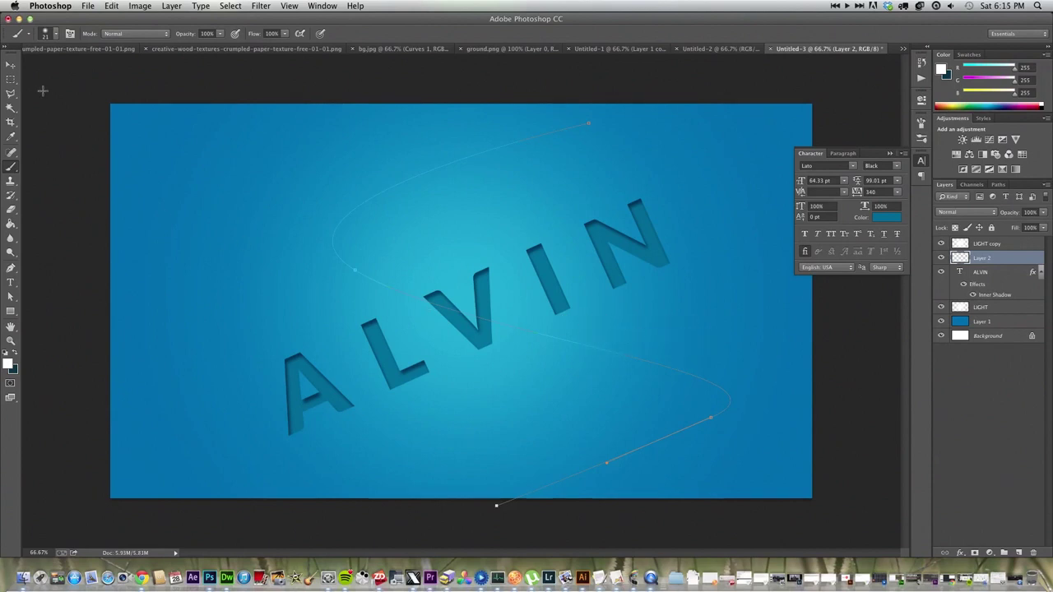
pyautogui.click(55, 36)
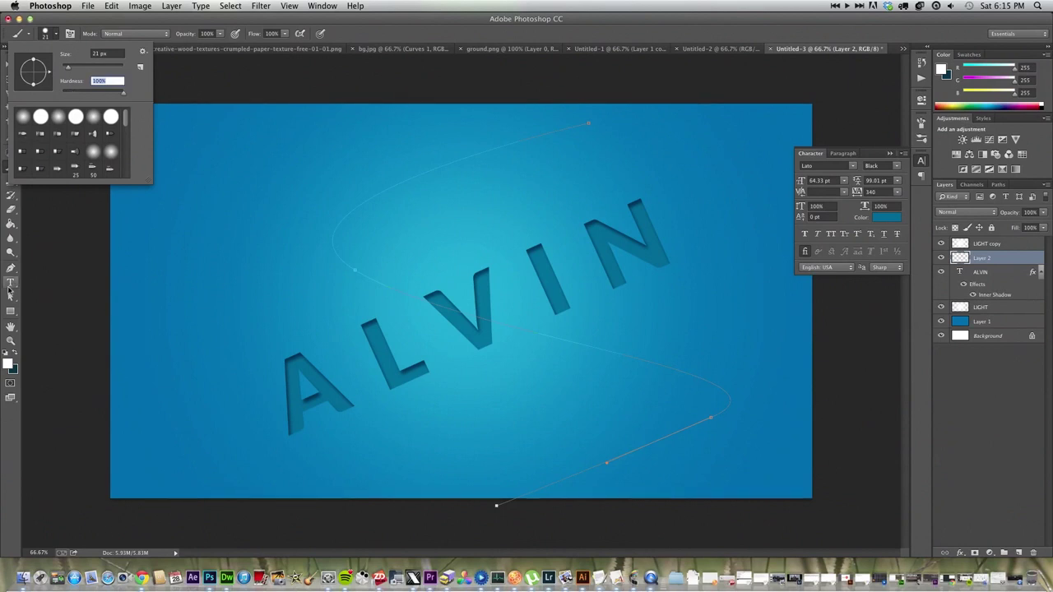
# Stroke the S-shaped path on Layer 2 with the white brush, then deselect the path.
pyautogui.click(10, 296)
pyautogui.click(11, 296)
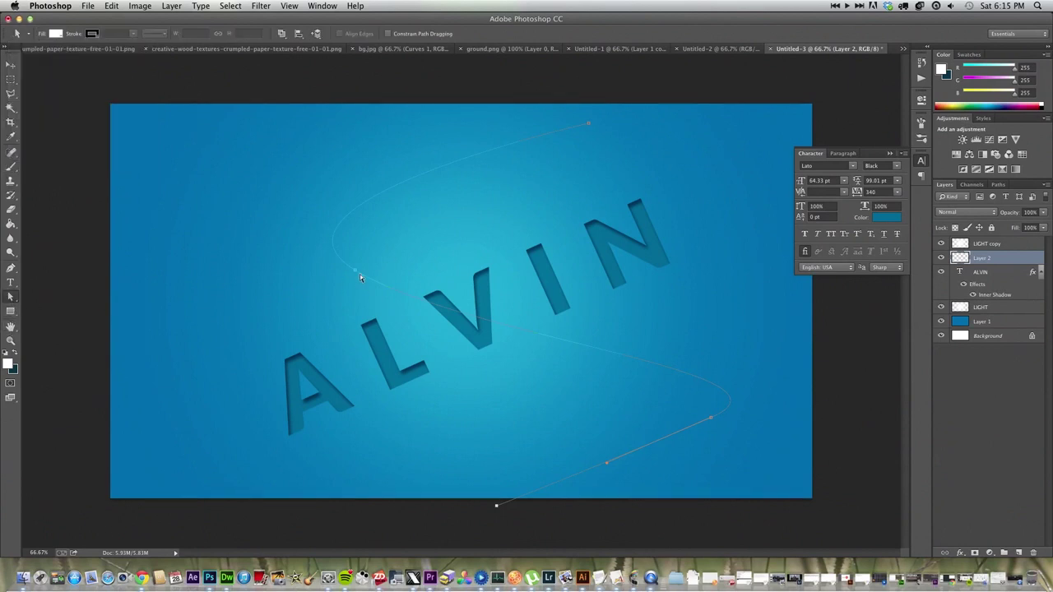
pyautogui.click(367, 279)
pyautogui.rightClick(378, 283)
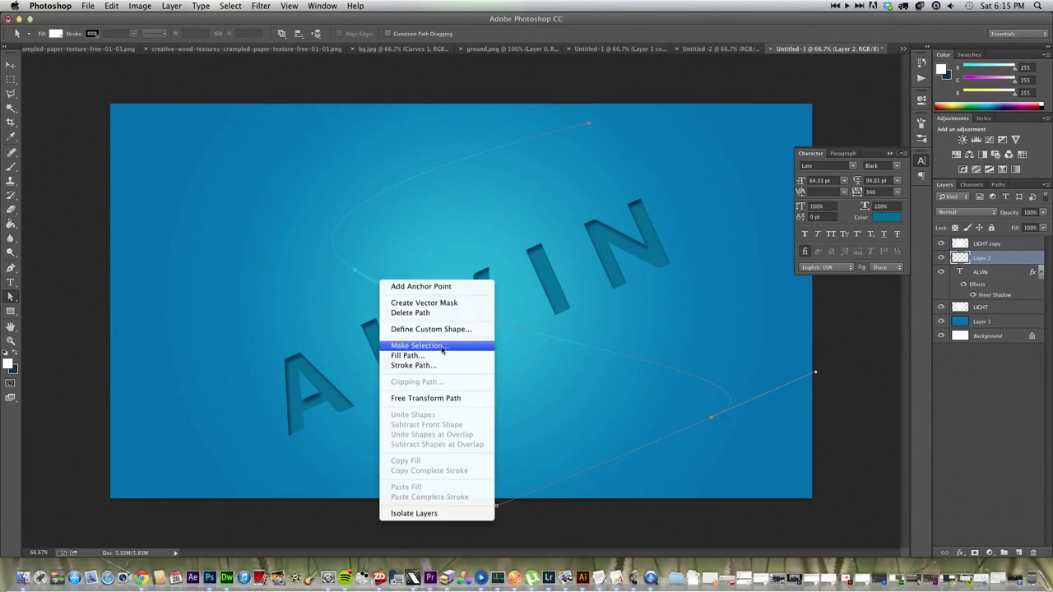
pyautogui.click(423, 365)
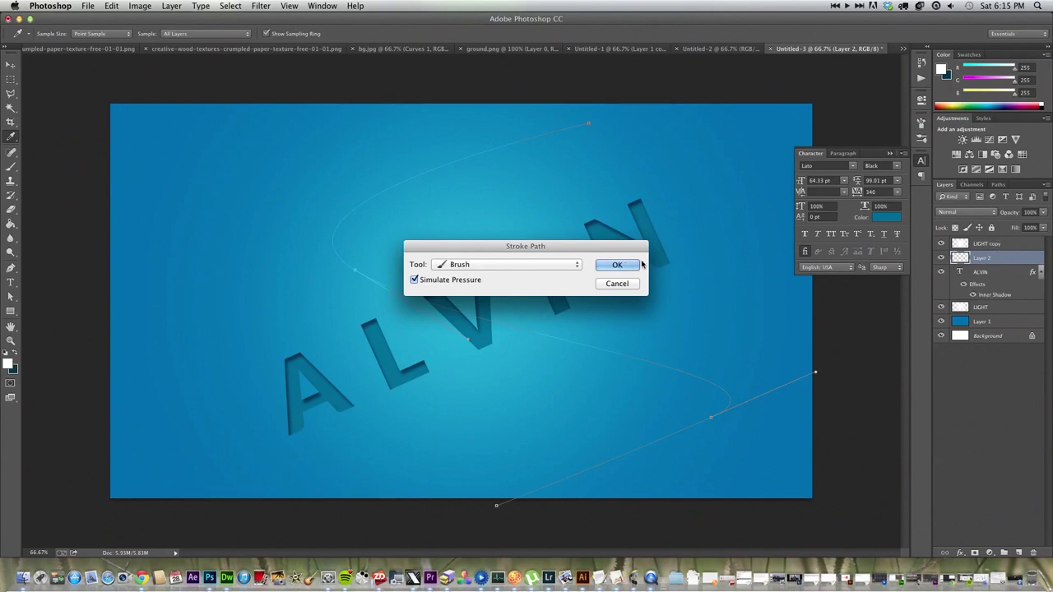
pyautogui.click(618, 264)
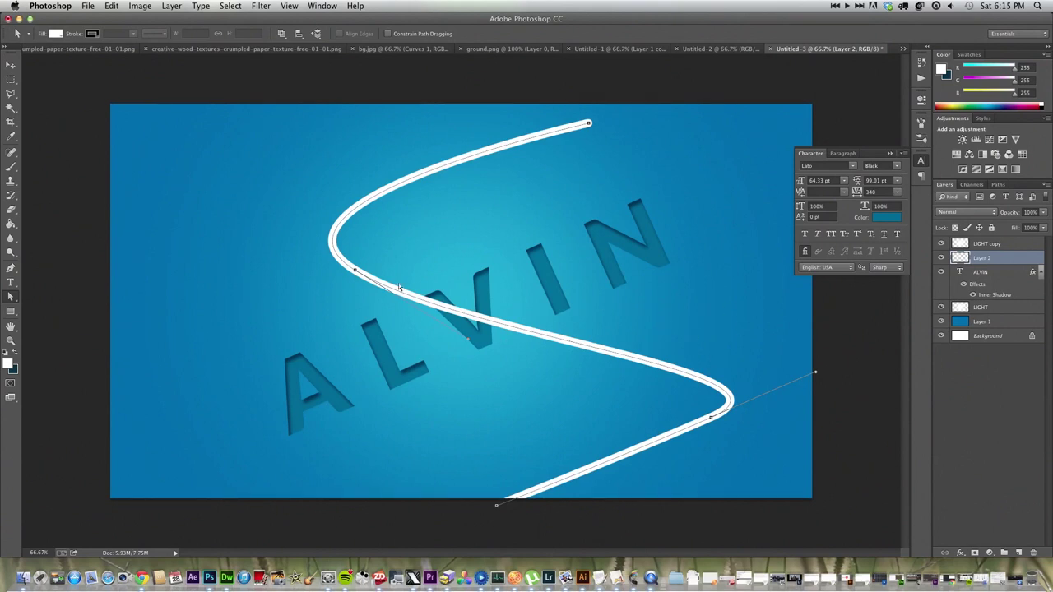
pyautogui.moveTo(466, 318); pyautogui.dragTo(352, 327)
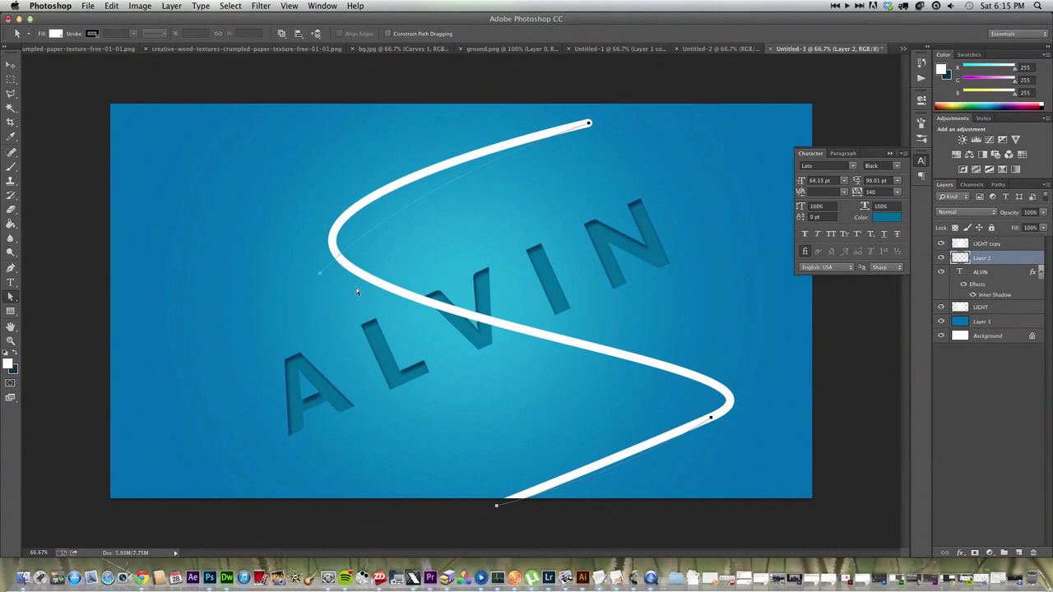
pyautogui.hotkey('ctrl', 'z')
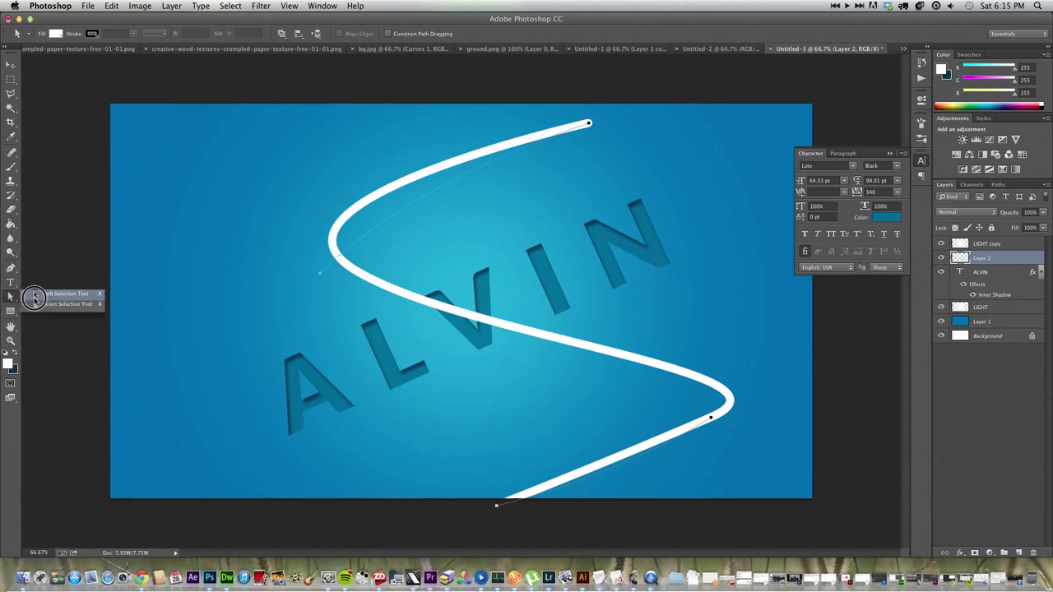
pyautogui.click(534, 375)
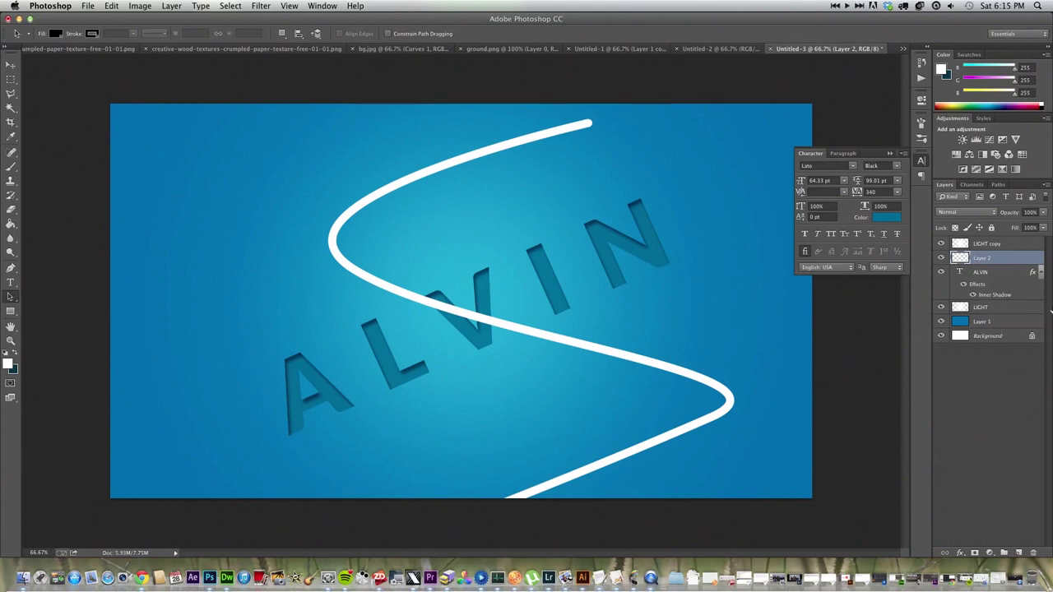
# Give Layer 2's white streak a pure white Outer Glow of about 38 px.
pyautogui.doubleClick(1020, 263)
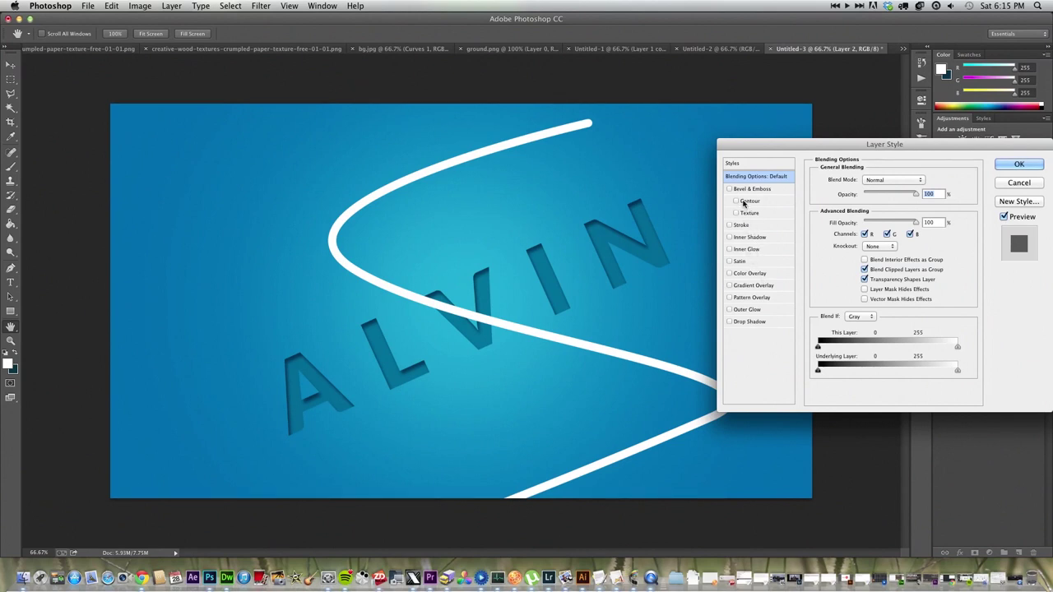
pyautogui.click(751, 311)
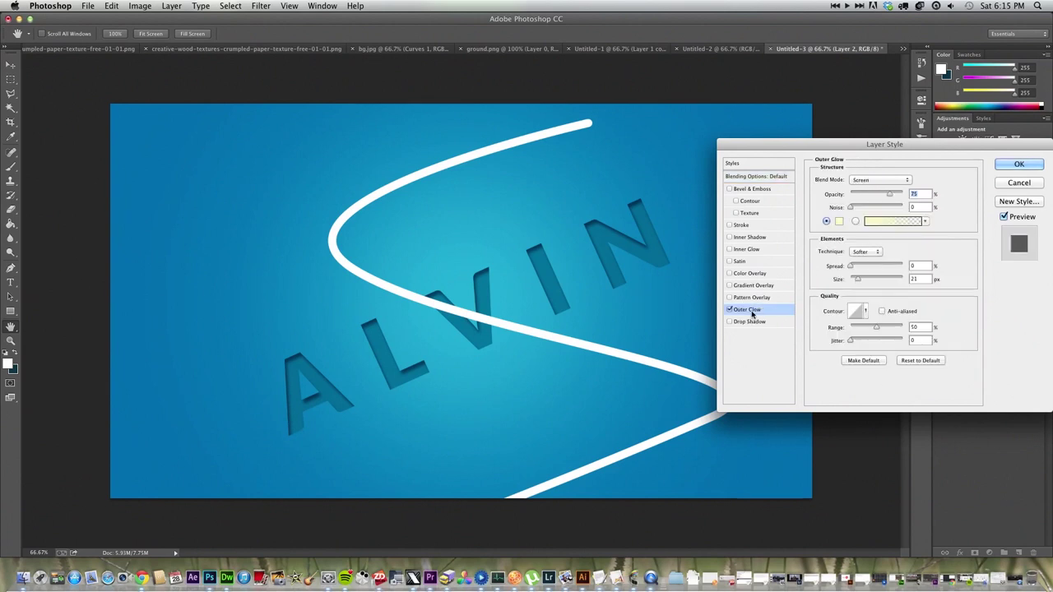
pyautogui.click(839, 222)
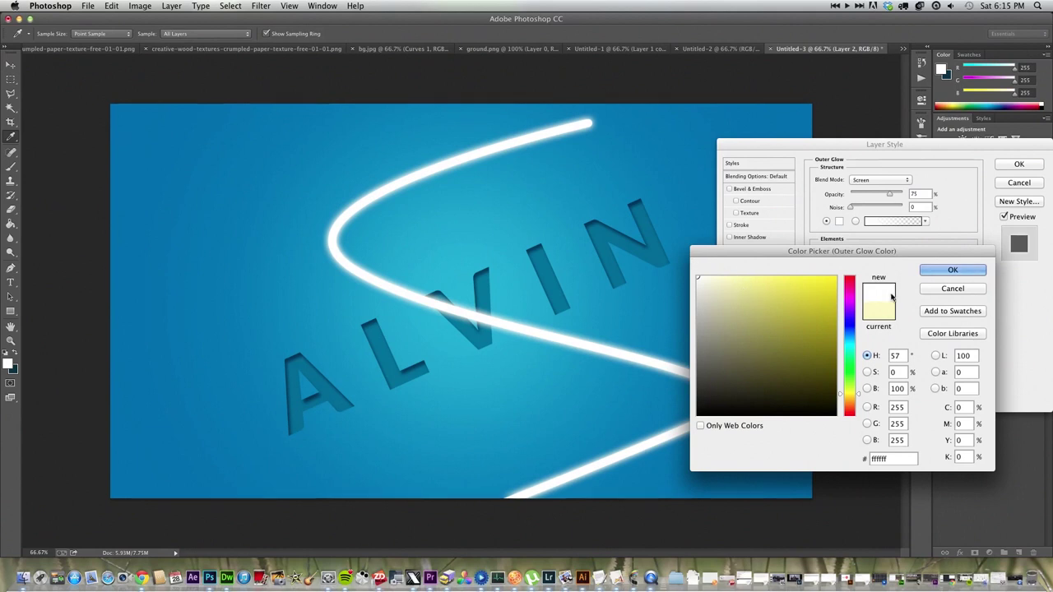
pyautogui.click(948, 288)
pyautogui.moveTo(851, 267); pyautogui.dragTo(862, 278)
pyautogui.click(827, 221)
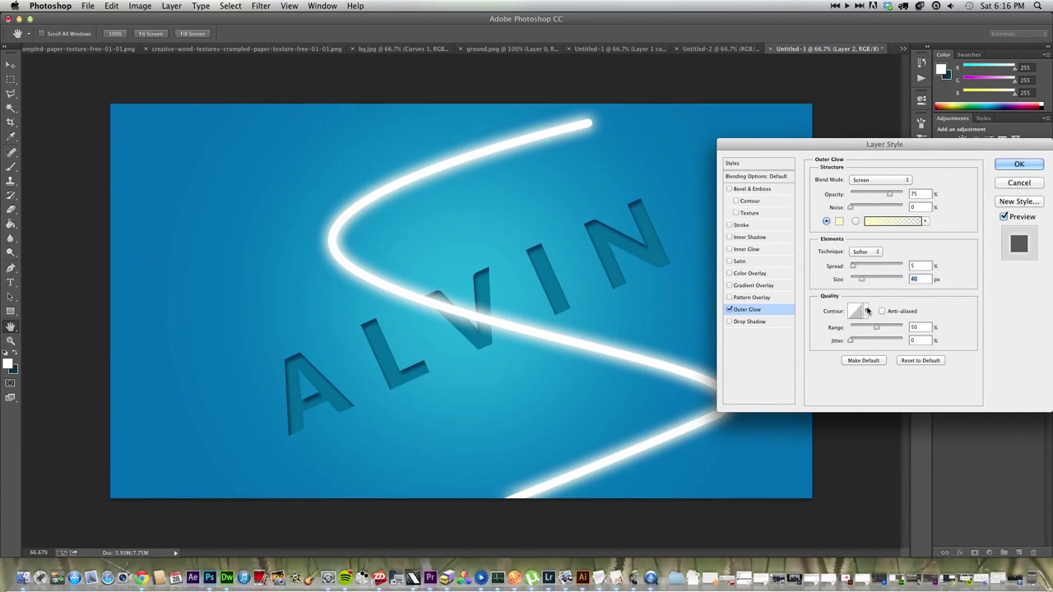
pyautogui.moveTo(852, 267); pyautogui.dragTo(862, 281)
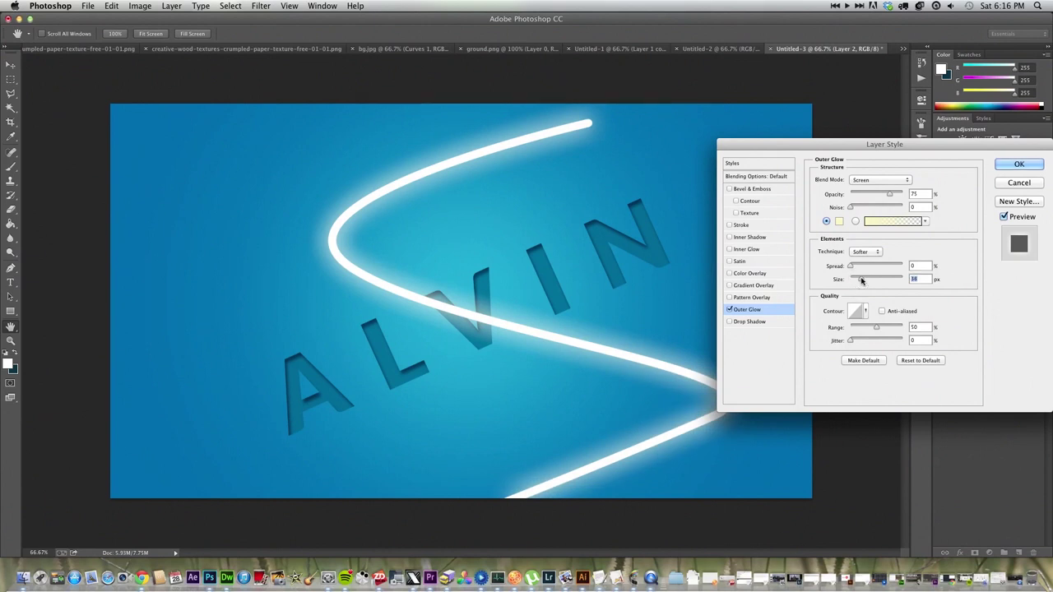
pyautogui.click(839, 222)
pyautogui.moveTo(696, 291); pyautogui.dragTo(695, 276)
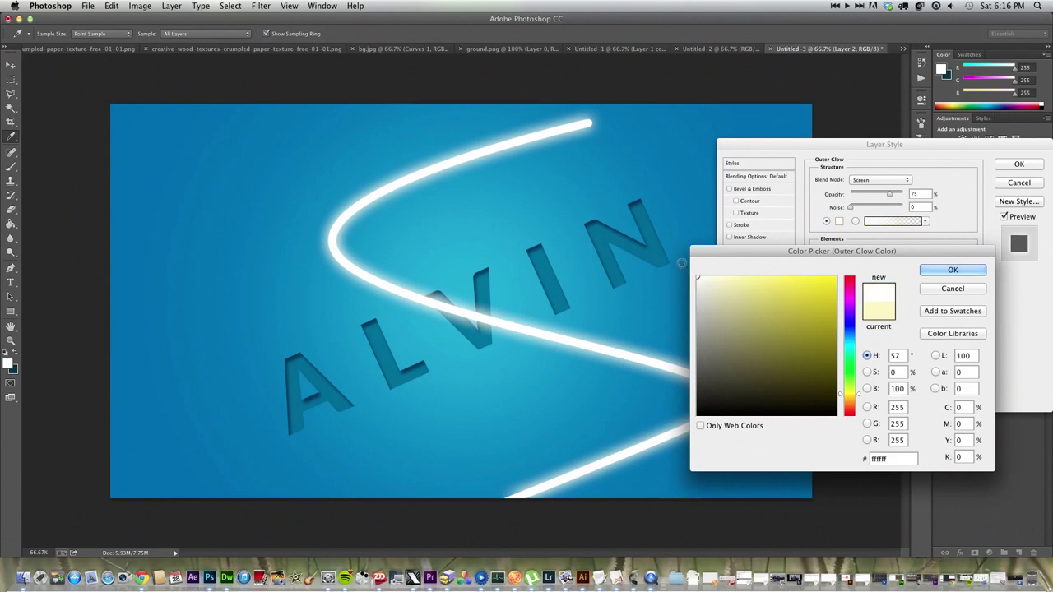
pyautogui.click(953, 272)
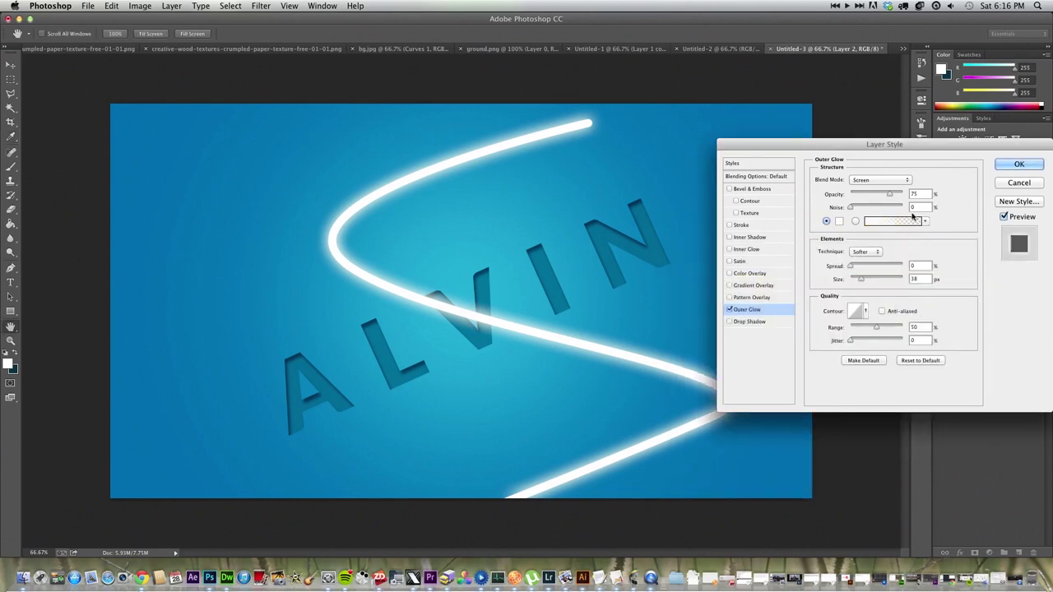
# Confirm the outer glow and Alt-drag Layer 2 to create a duplicate streak.
pyautogui.click(1018, 164)
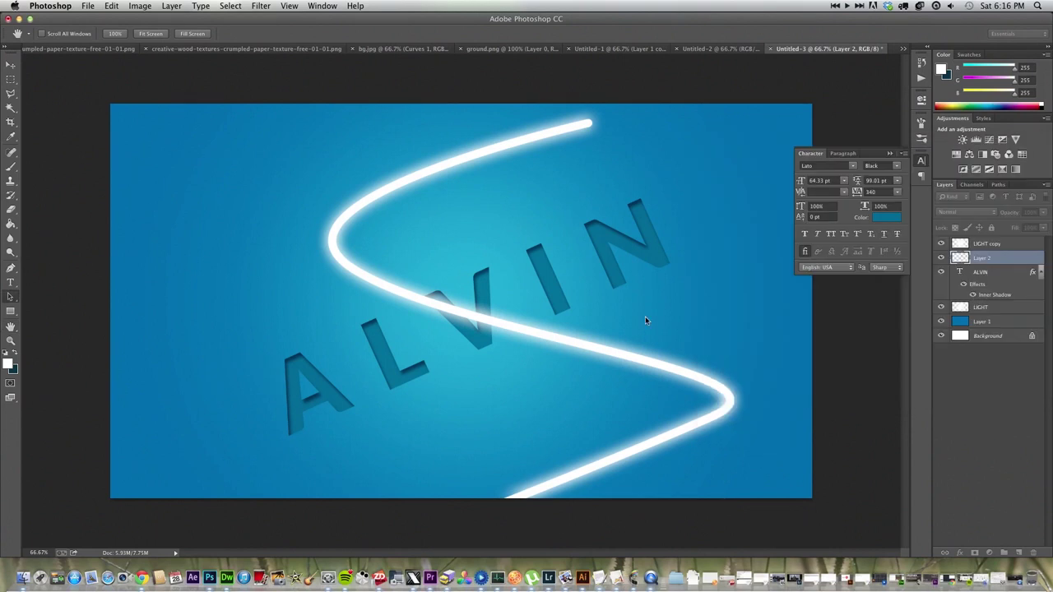
pyautogui.press('v')
pyautogui.moveTo(520, 333)
pyautogui.mouseDown()
pyautogui.moveTo(272, 332)
pyautogui.moveTo(235, 153)
pyautogui.moveTo(387, 122)
pyautogui.moveTo(255, 348)
pyautogui.moveTo(216, 508)
pyautogui.moveTo(254, 527)
pyautogui.moveTo(263, 493)
pyautogui.moveTo(255, 483)
pyautogui.moveTo(630, 305)
pyautogui.moveTo(684, 225)
pyautogui.moveTo(696, 232)
pyautogui.moveTo(732, 210)
pyautogui.moveTo(756, 223)
pyautogui.moveTo(642, 275)
pyautogui.mouseUp()
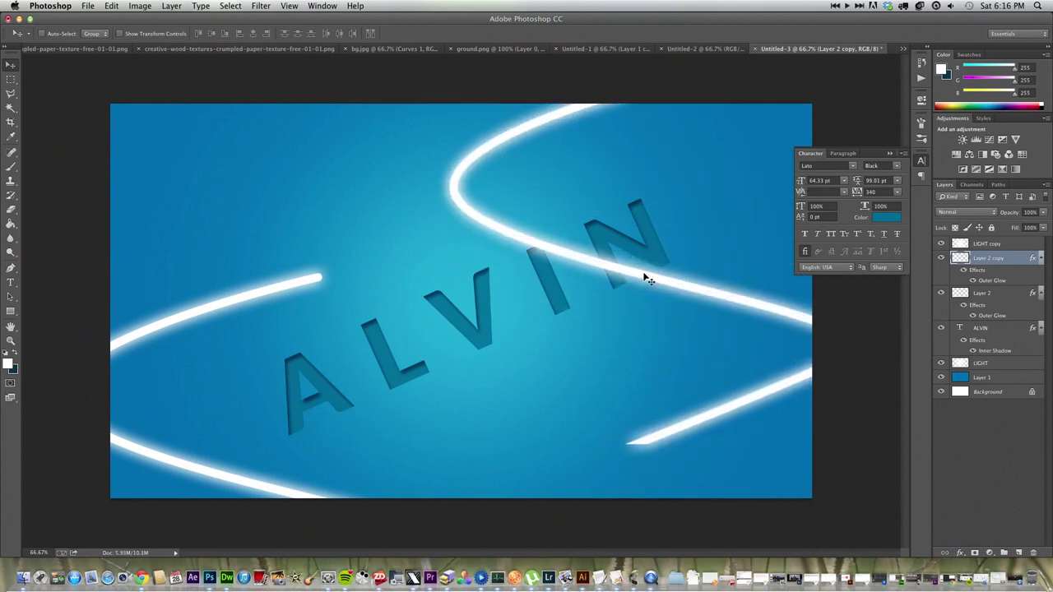
# Flip the copied streak horizontally, rotate it about -32°, and move it toward the right edge.
pyautogui.press('super+t')
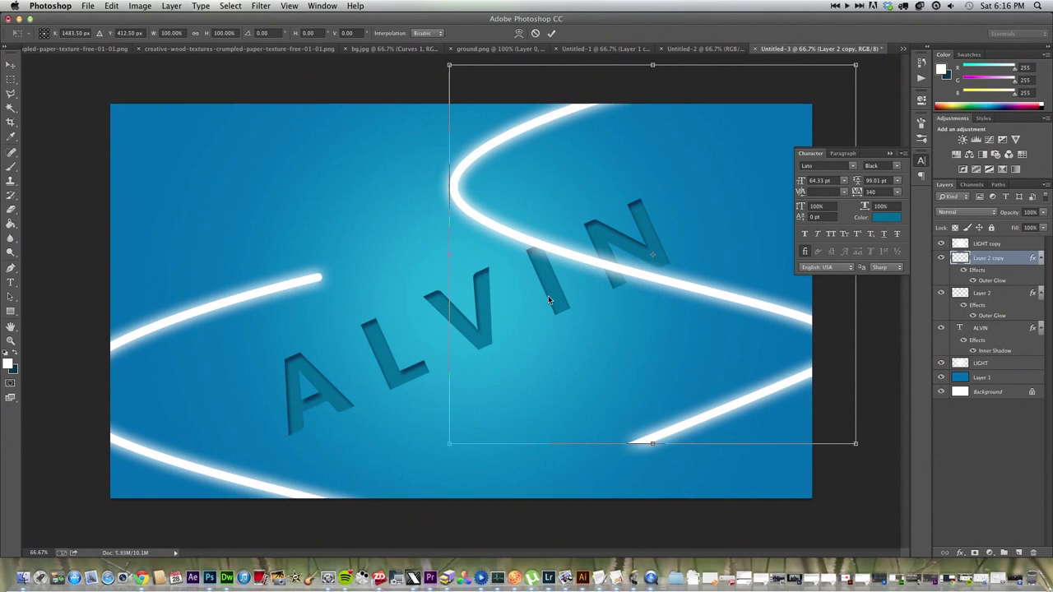
pyautogui.rightClick(548, 298)
pyautogui.click(578, 444)
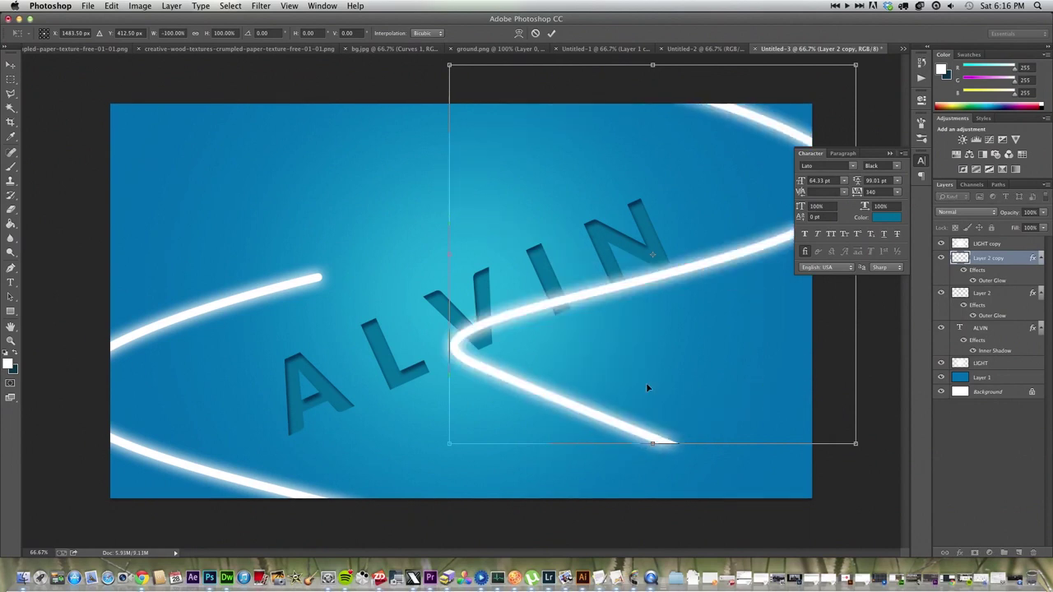
pyautogui.moveTo(900, 337); pyautogui.dragTo(902, 158)
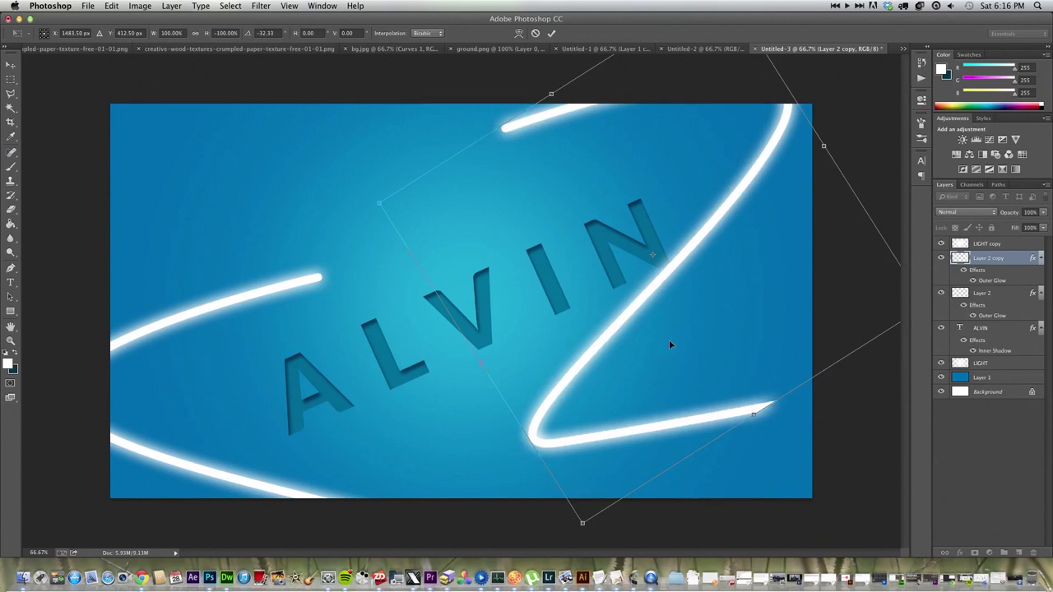
pyautogui.moveTo(553, 385); pyautogui.dragTo(683, 344)
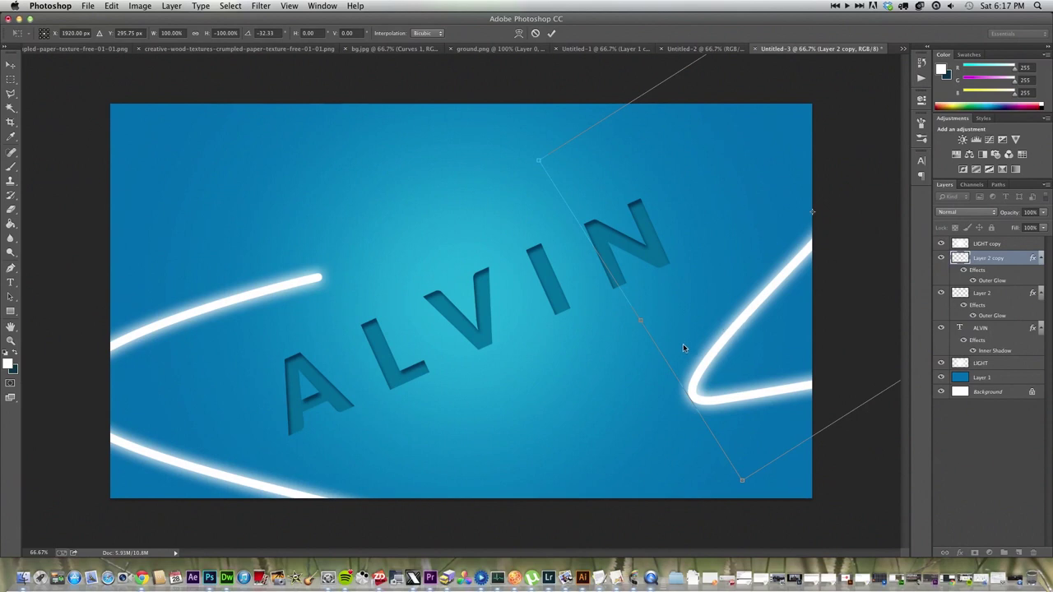